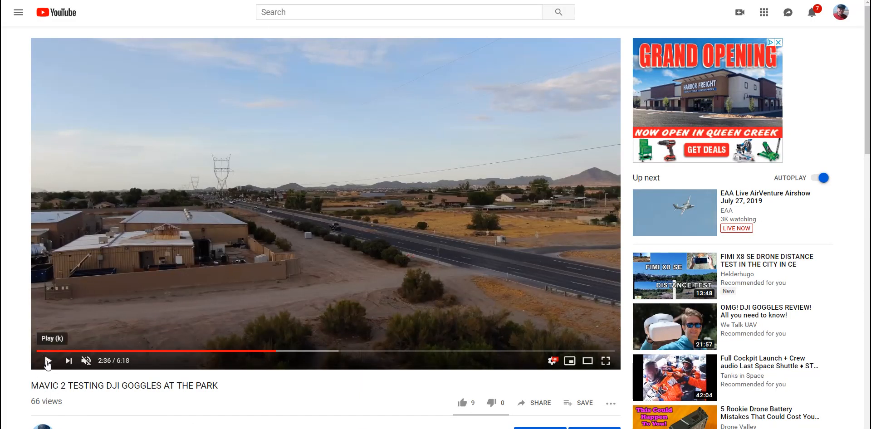
# Step: Play the drone video's scene transition from 2:36 twice, pausing just after the scene change each time
pyautogui.click(47, 361)
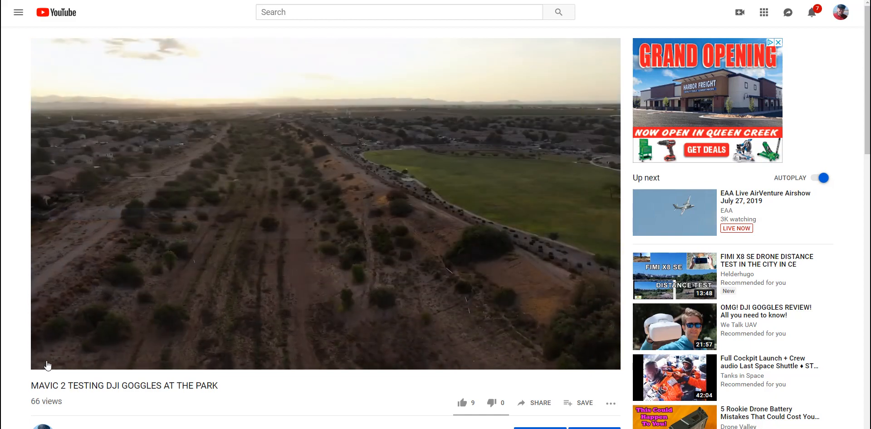
pyautogui.click(48, 361)
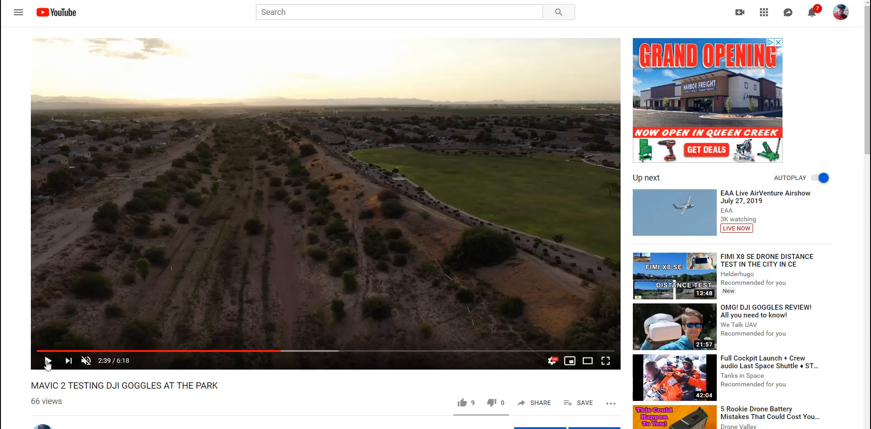
pyautogui.click(278, 351)
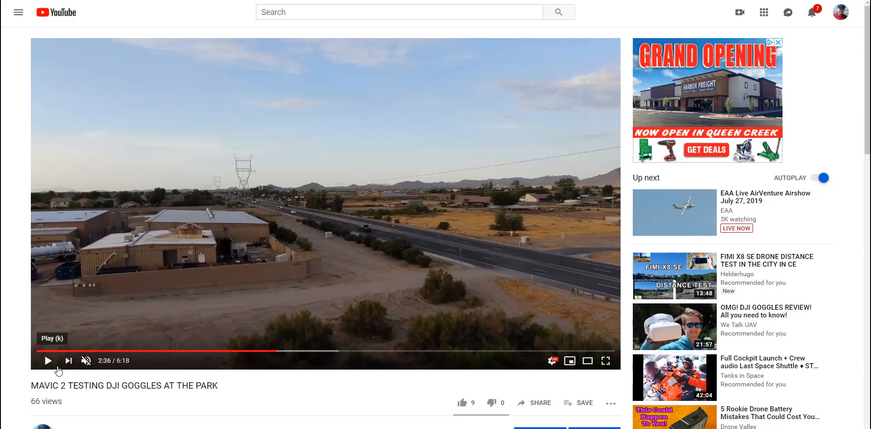
pyautogui.click(49, 361)
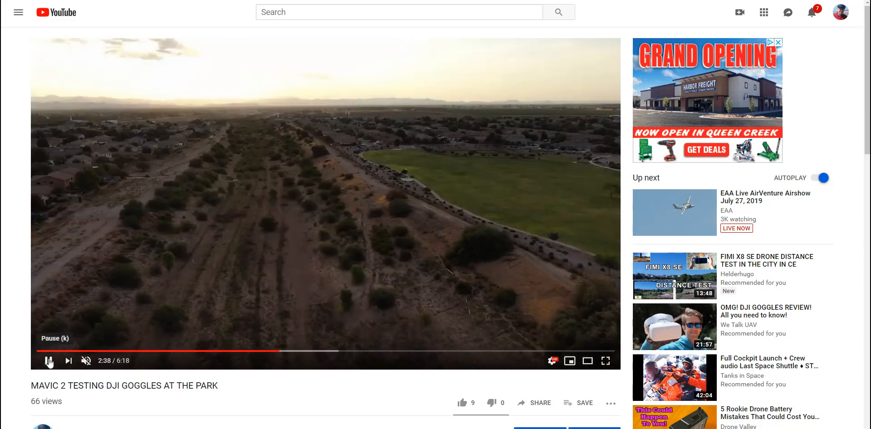
pyautogui.click(49, 361)
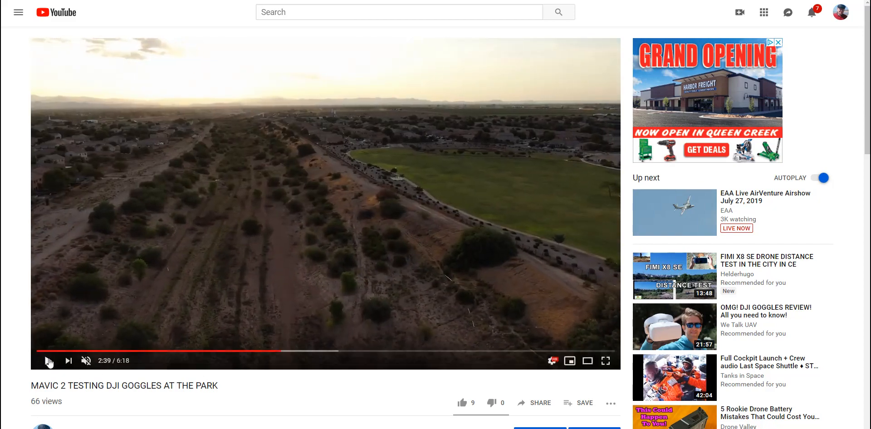
# Step: Switch to Kdenlive and maximize its window
pyautogui.moveTo(301, 428)
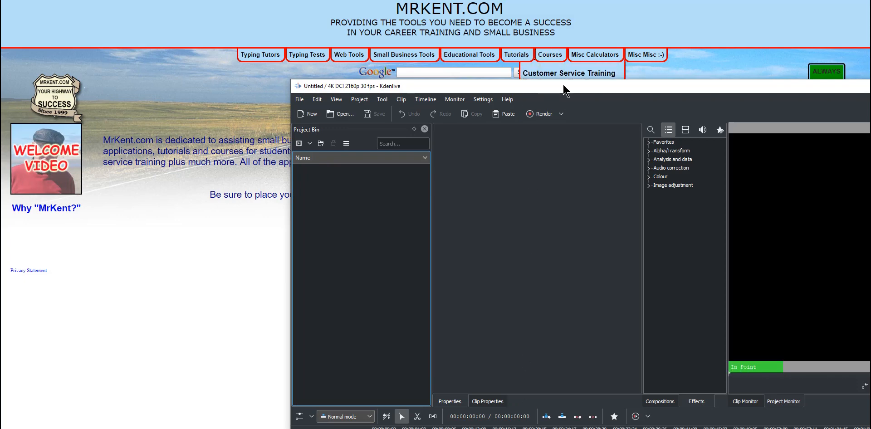
pyautogui.doubleClick(563, 85)
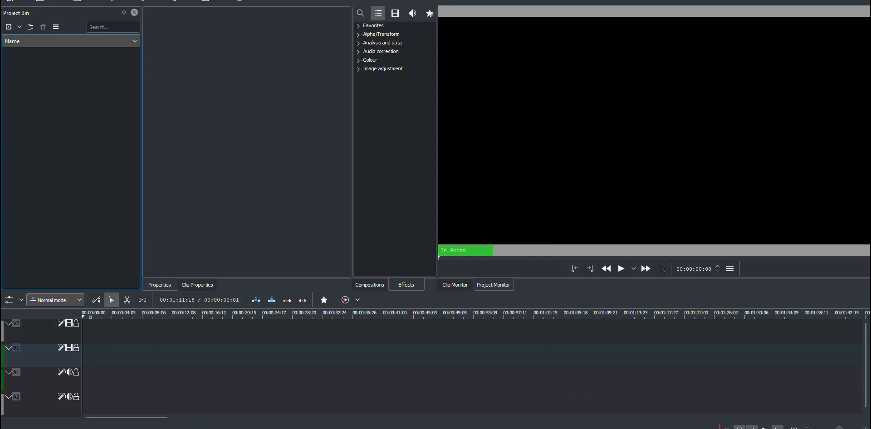
# Step: Open Windows Task Manager with full details and locate the kdenlive.exe process in the detailed process list
pyautogui.rightClick(612, 427)
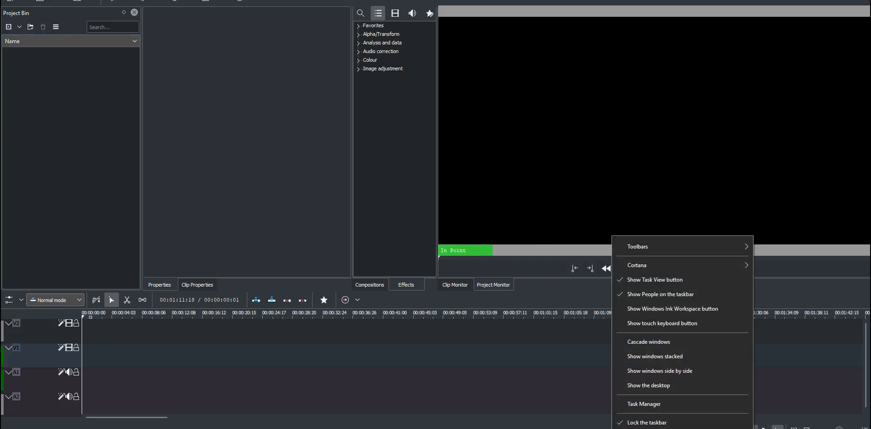
pyautogui.click(632, 405)
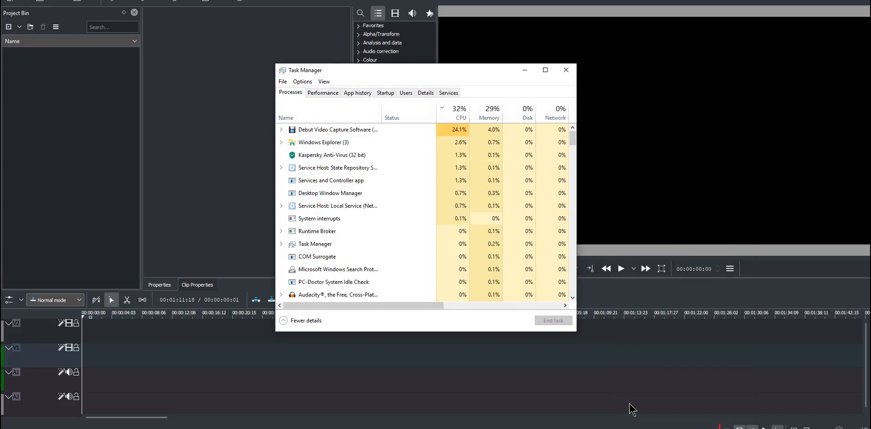
pyautogui.click(283, 321)
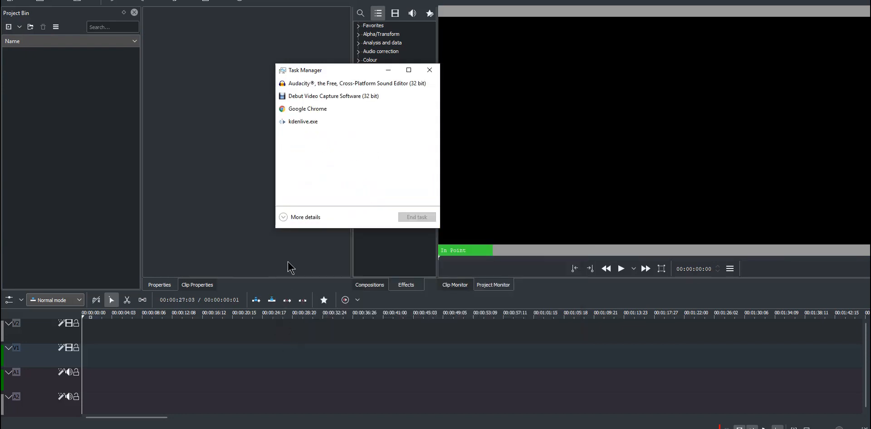
pyautogui.click(284, 217)
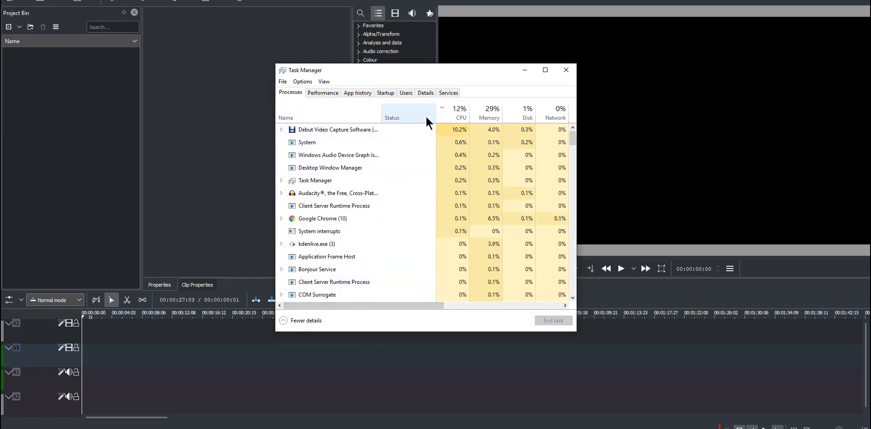
pyautogui.click(428, 91)
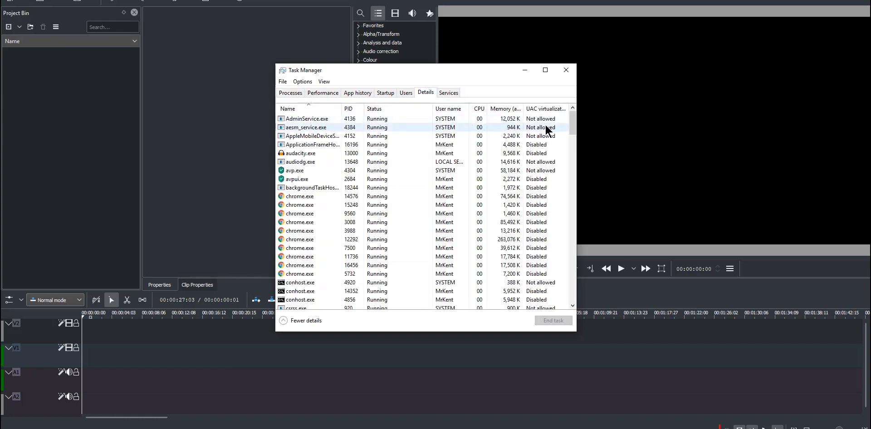
pyautogui.click(572, 296)
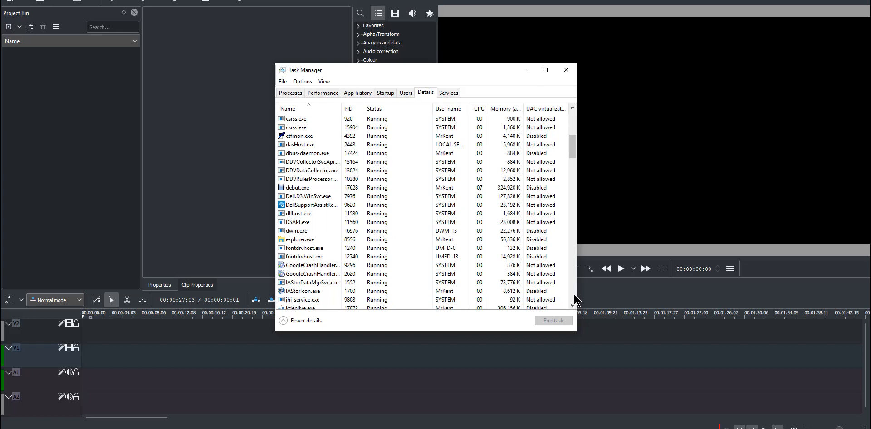
pyautogui.scroll(-3, 569, 309)
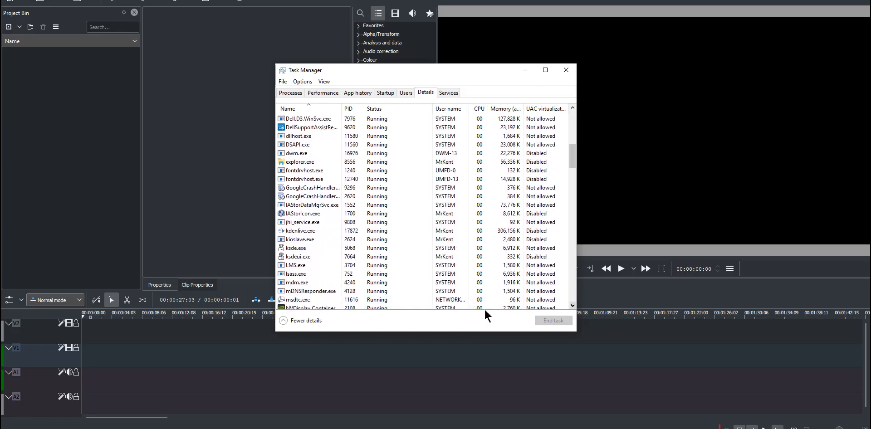
# Step: Set the kdenlive.exe process priority to High, confirm the change, and close Task Manager
pyautogui.click(306, 233)
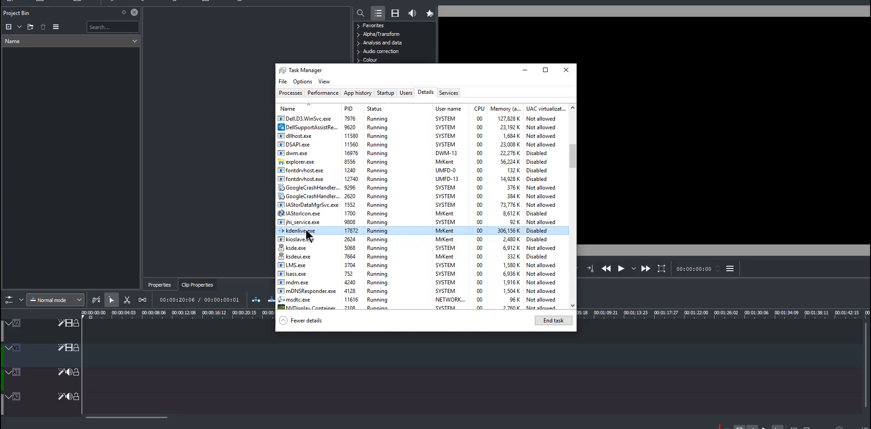
pyautogui.rightClick(307, 233)
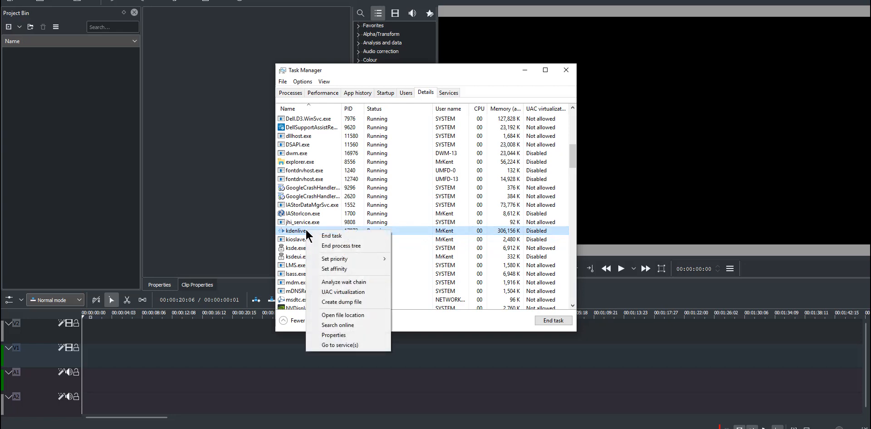
pyautogui.moveTo(341, 262)
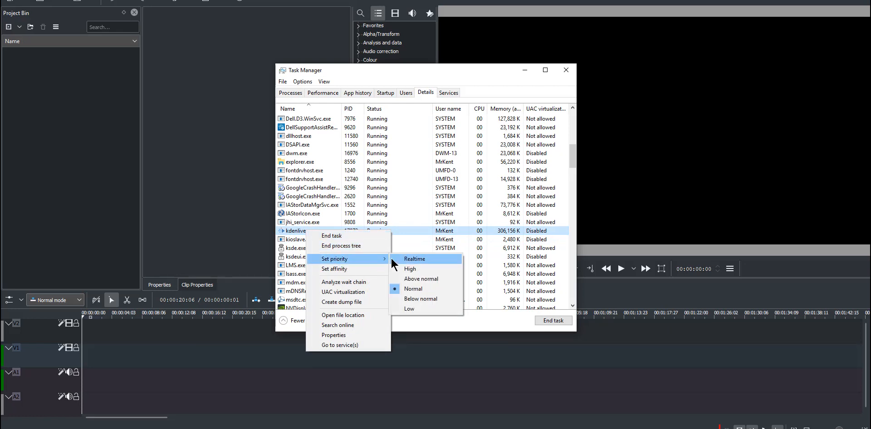
pyautogui.click(417, 270)
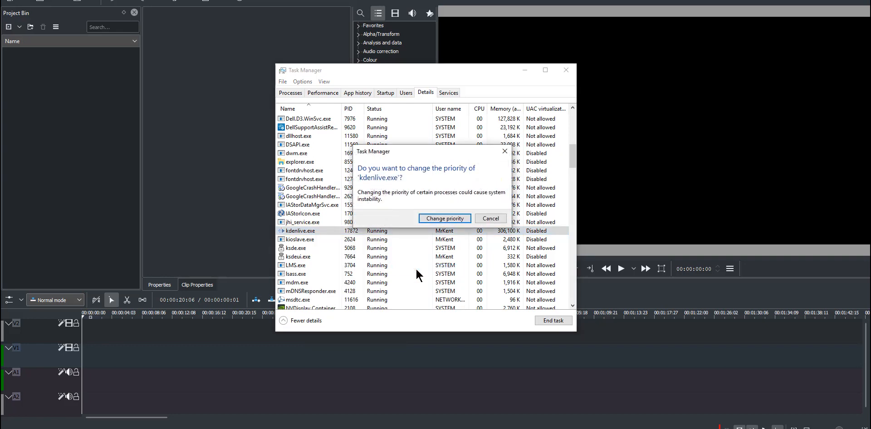
pyautogui.click(444, 219)
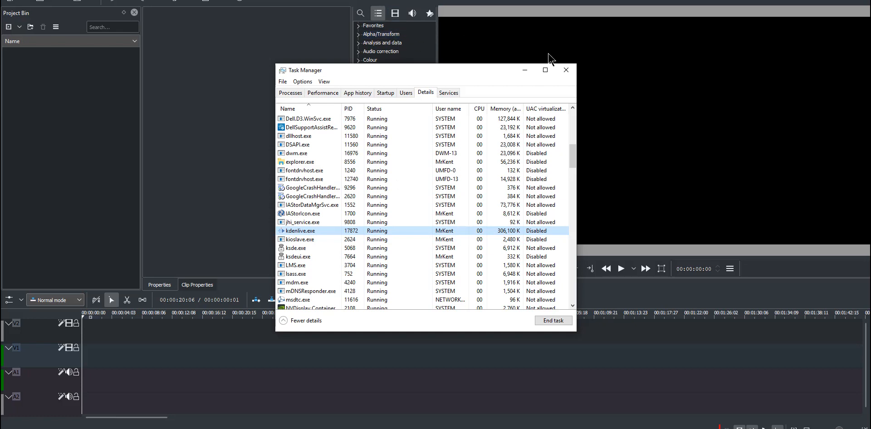
pyautogui.click(567, 71)
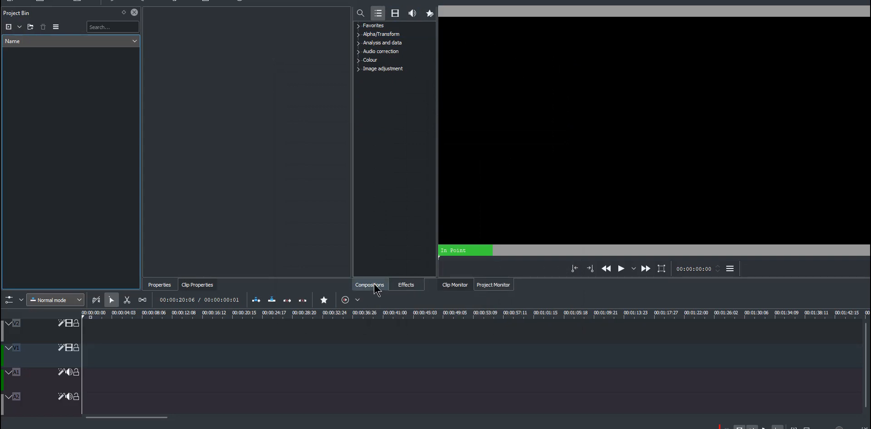
# Step: Expand the Image adjustment category in Kdenlive's effects list
pyautogui.click(382, 71)
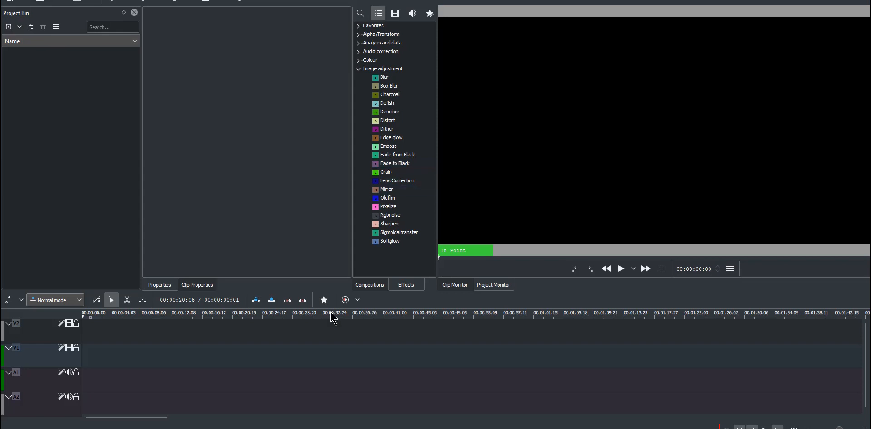
# Step: Import DJI_0538.MP4 from the "2019-07-26 Testing FPV at park" folder into the project bin and switch to its HD 1080p 29.97 fps profile
pyautogui.moveTo(257, 428)
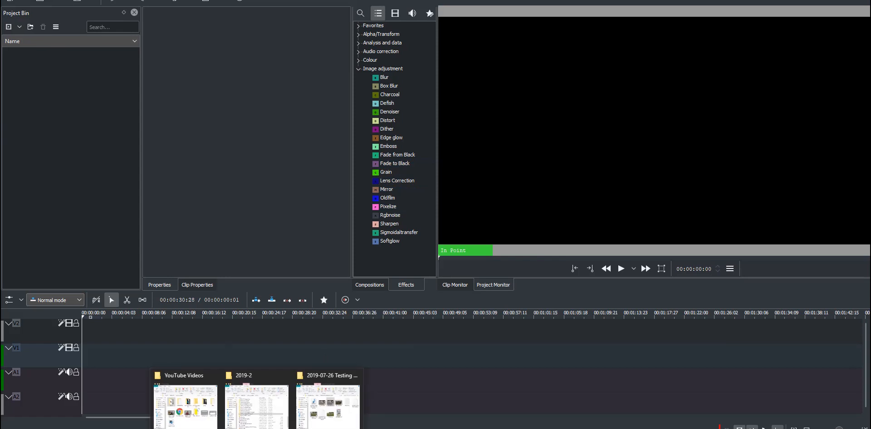
pyautogui.click(335, 408)
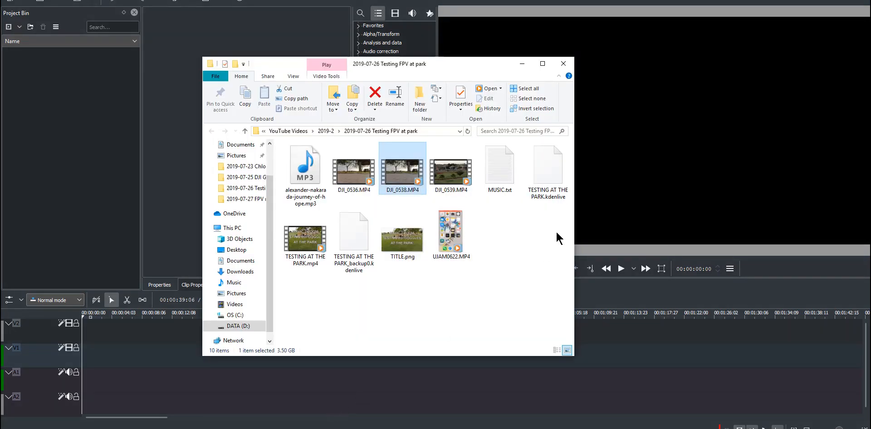
pyautogui.moveTo(405, 174); pyautogui.dragTo(49, 171)
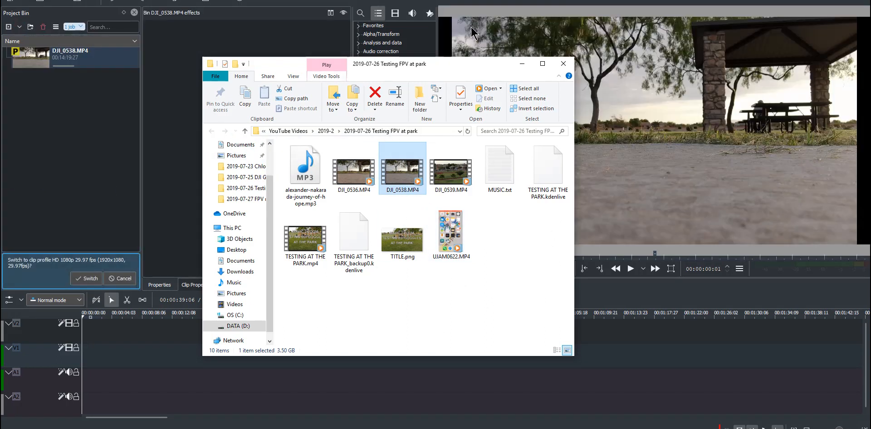
pyautogui.click(522, 62)
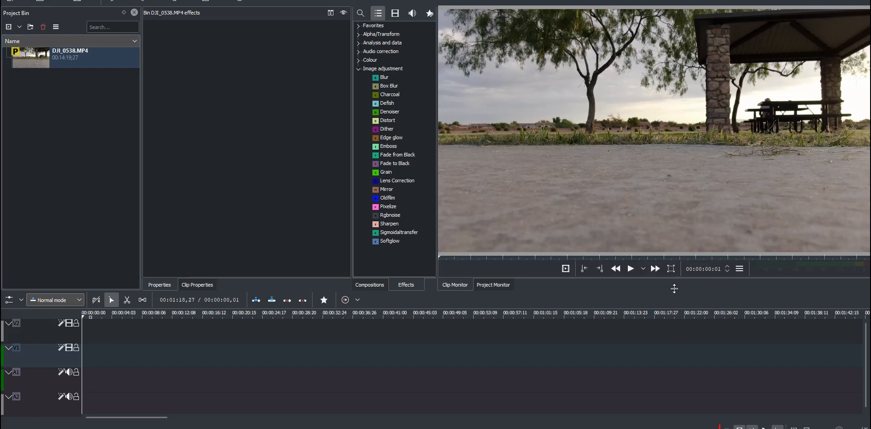
# Step: Place DJI_0538.MP4 at the start of video track V1 and briefly preview the footage
pyautogui.click(632, 268)
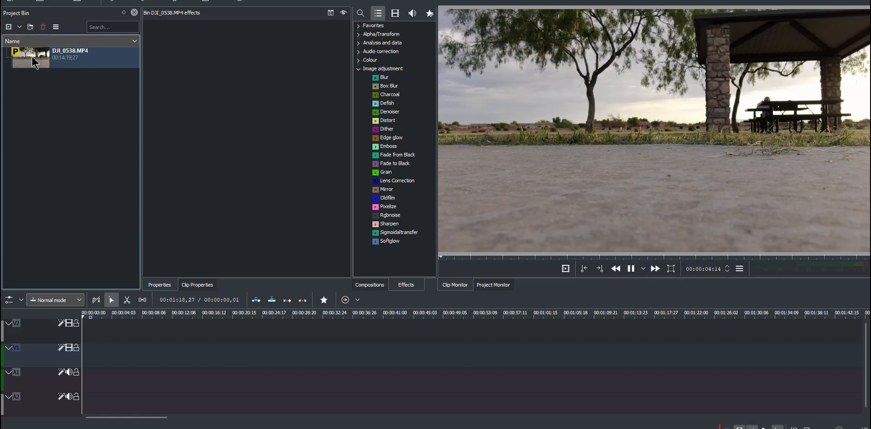
pyautogui.moveTo(32, 57); pyautogui.dragTo(91, 356)
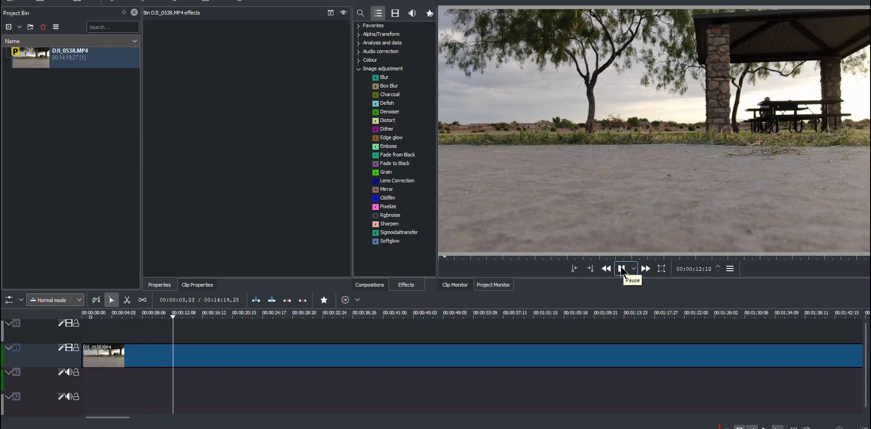
pyautogui.click(622, 268)
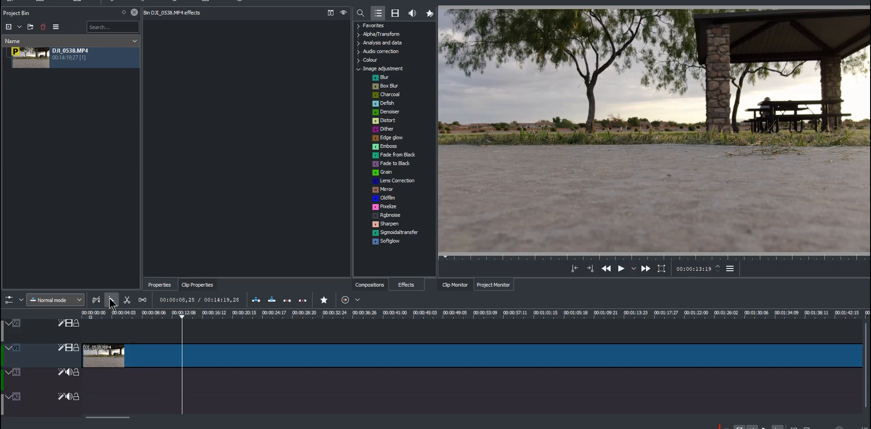
# Step: Add a marker to the V1 clip at 00:00:07,21 with the comment "Marker" and Category 0
pyautogui.click(139, 314)
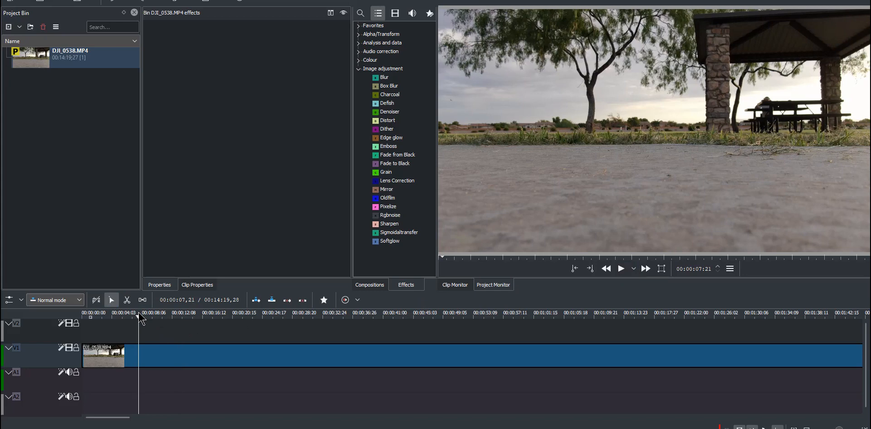
pyautogui.rightClick(141, 357)
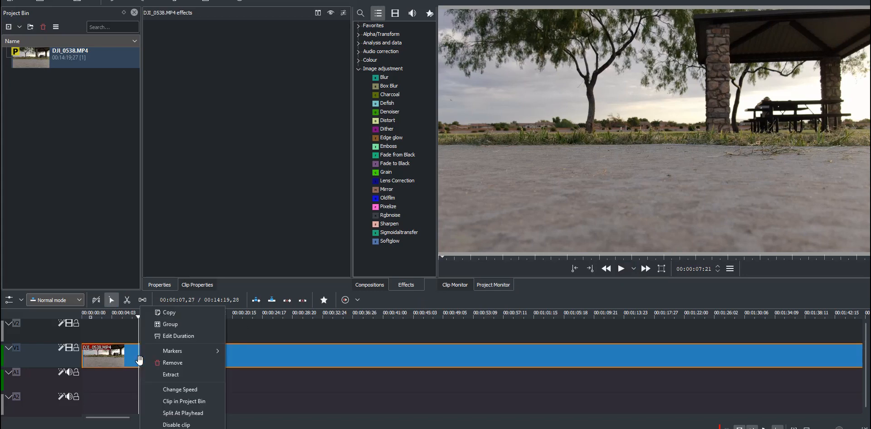
pyautogui.moveTo(184, 353)
pyautogui.click(266, 351)
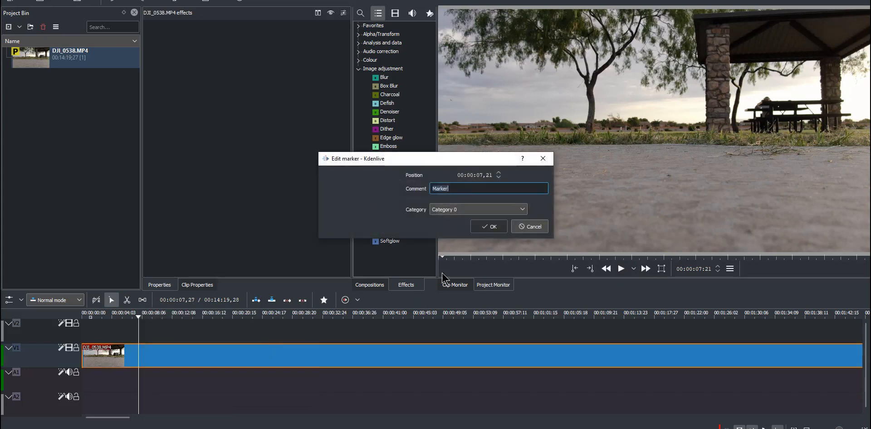
pyautogui.click(496, 229)
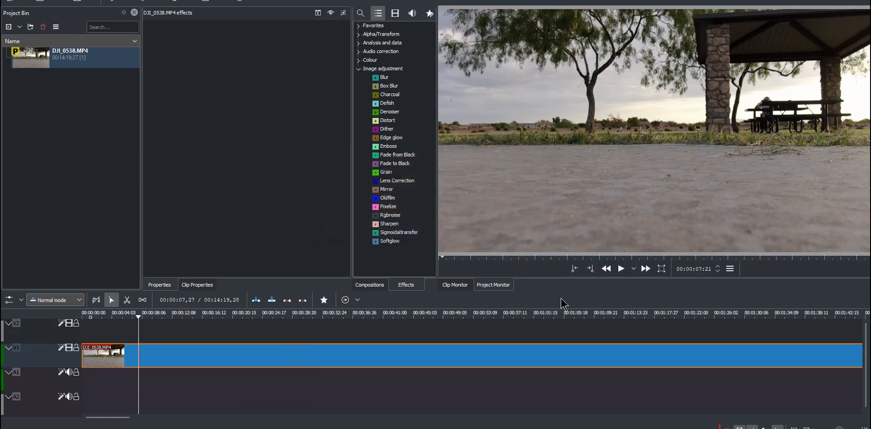
# Step: Scrub through the drone footage and split the V1 clip at 00:02:24,14 with the razor tool
pyautogui.click(619, 316)
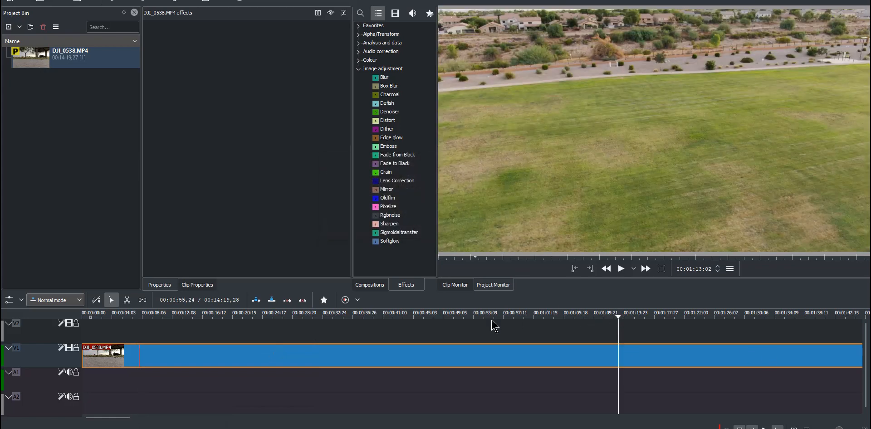
pyautogui.click(442, 317)
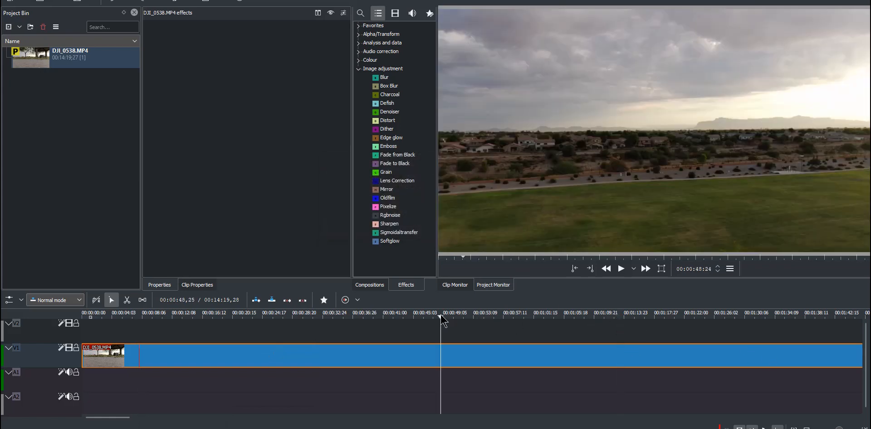
pyautogui.click(340, 317)
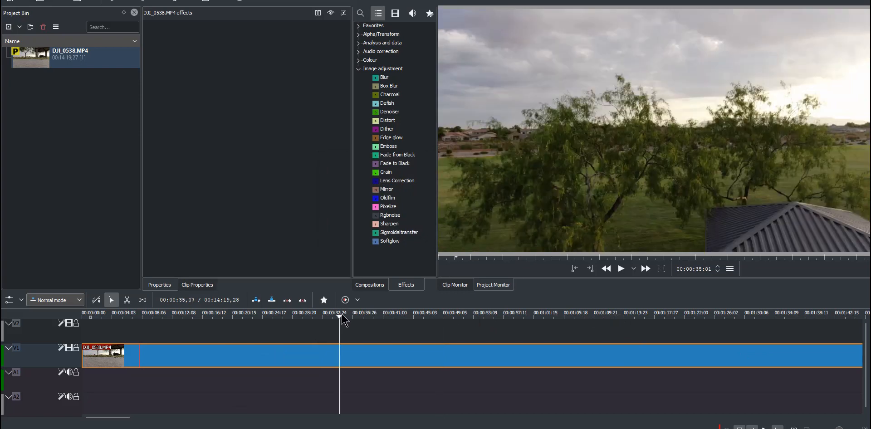
pyautogui.click(777, 317)
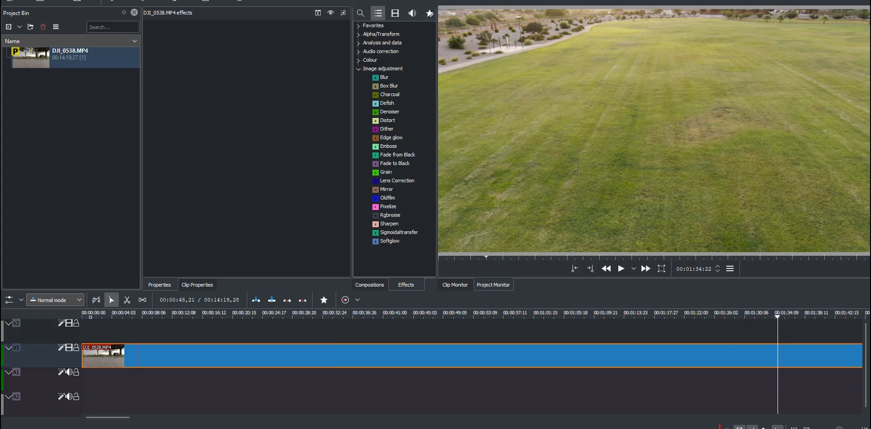
pyautogui.moveTo(118, 417); pyautogui.dragTo(144, 419)
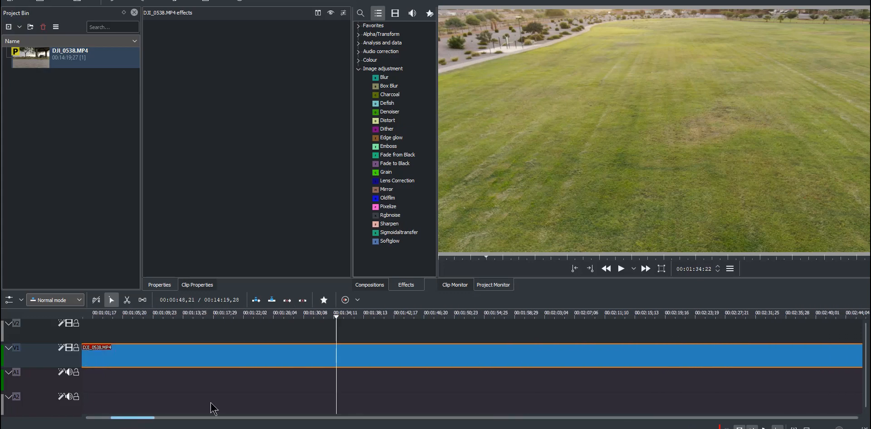
pyautogui.click(702, 315)
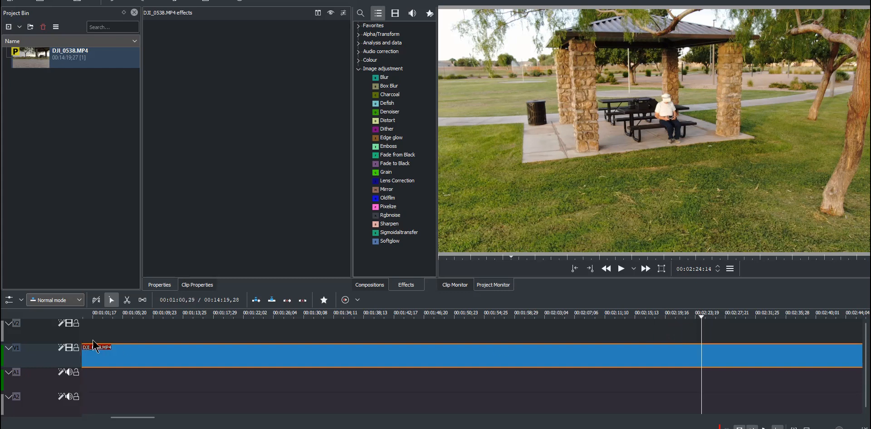
pyautogui.click(127, 300)
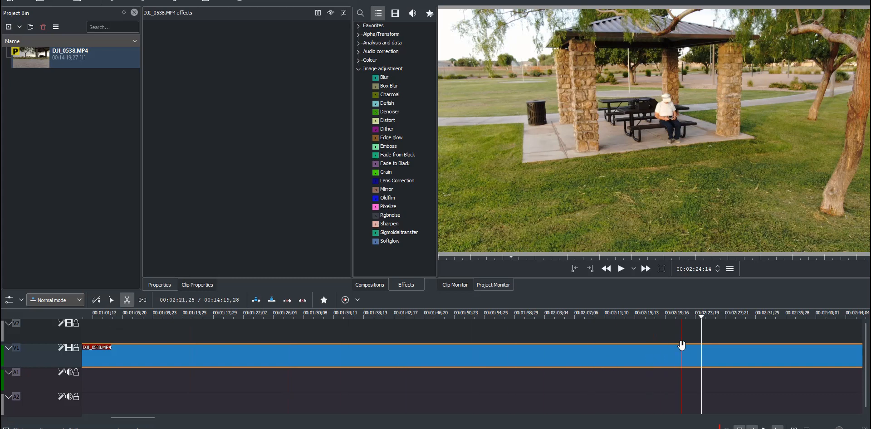
pyautogui.click(702, 359)
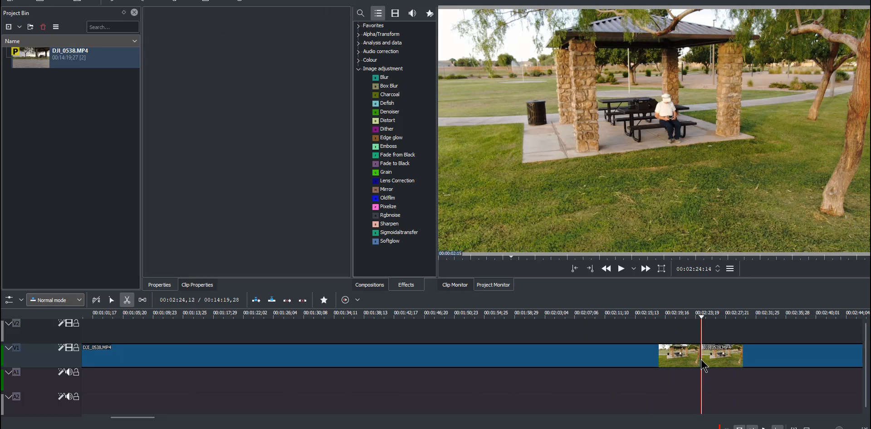
# Step: Return to the start of the timeline and split the first V1 clip at its marker, at about 00:00:07,25
pyautogui.press('Home')
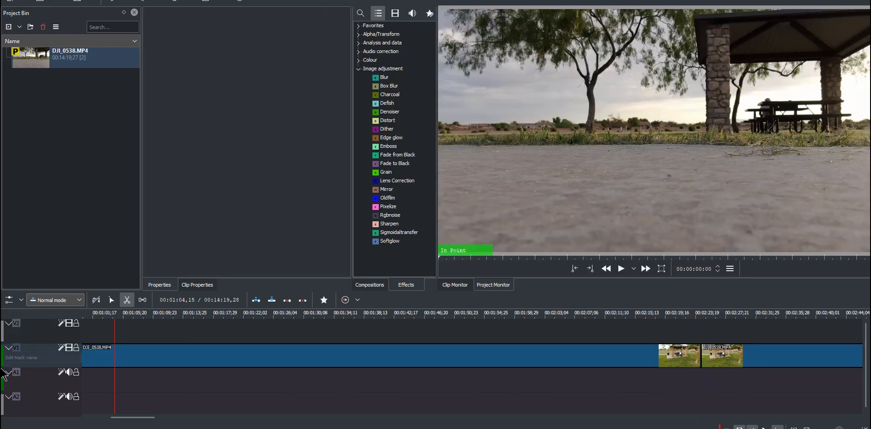
pyautogui.moveTo(146, 417); pyautogui.dragTo(55, 416)
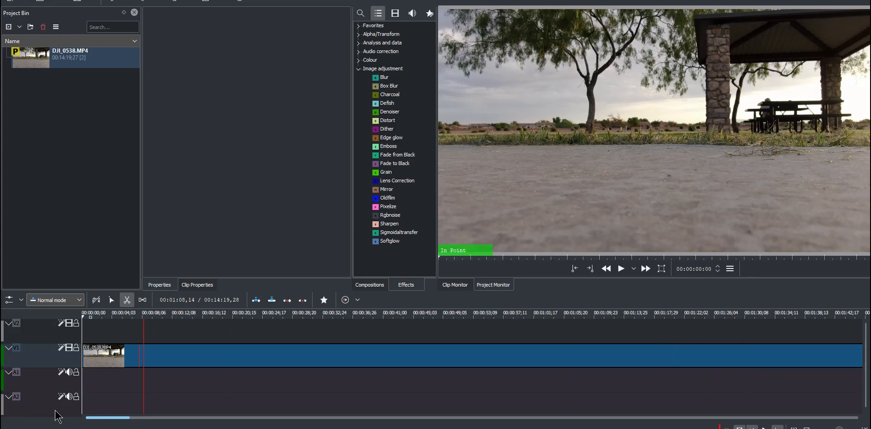
pyautogui.click(138, 355)
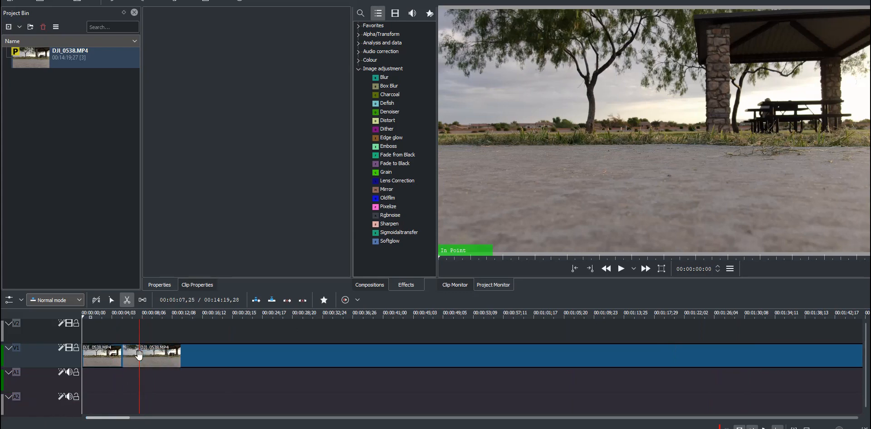
# Step: Remove the middle DJI_0538.MP4 segment between the two cuts on V1
pyautogui.click(111, 300)
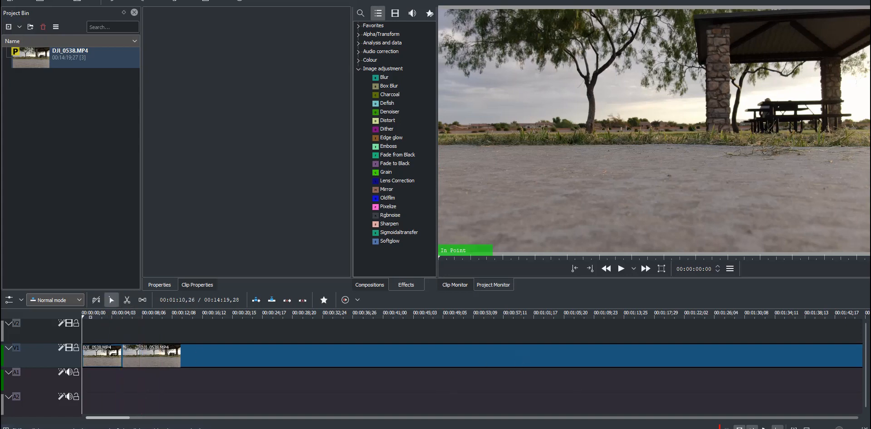
pyautogui.moveTo(839, 428); pyautogui.dragTo(837, 428)
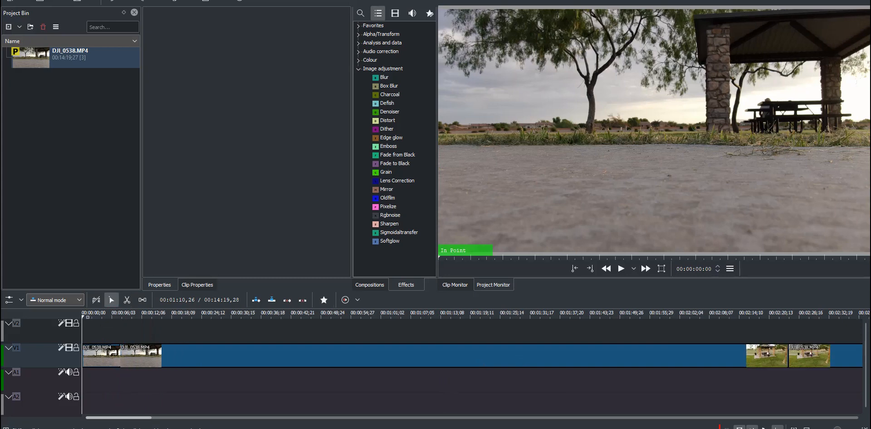
pyautogui.click(358, 358)
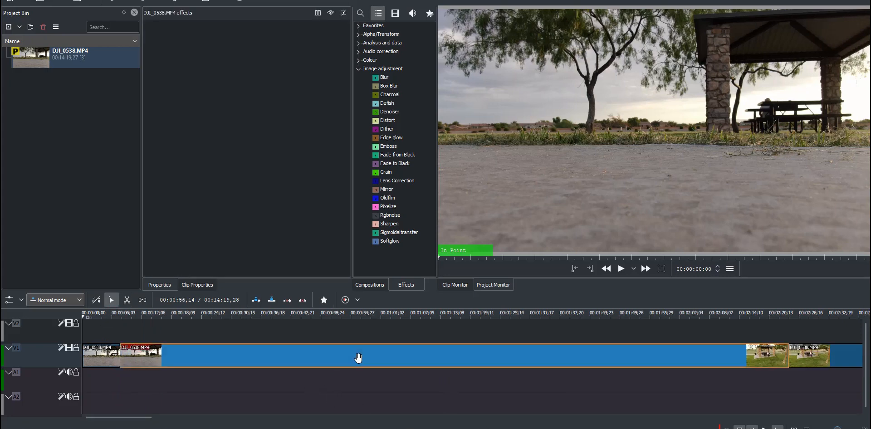
pyautogui.rightClick(358, 357)
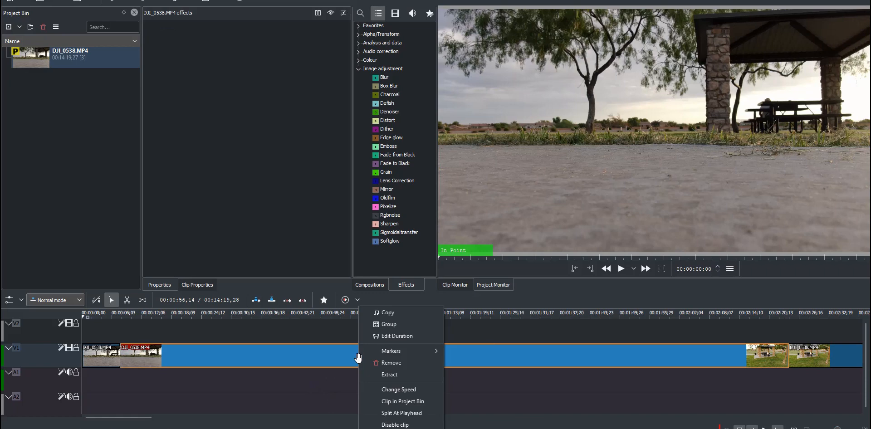
pyautogui.click(413, 363)
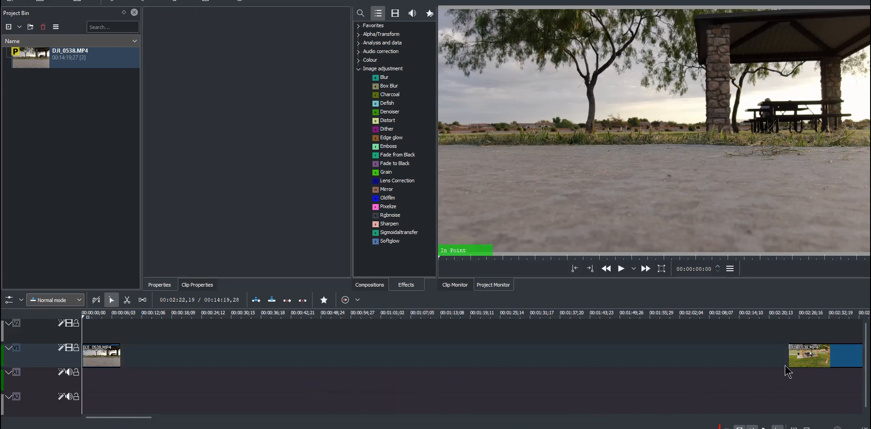
# Step: Move the remaining V1 clip directly against the end of the first clip and play the join from the start
pyautogui.click(832, 362)
pyautogui.moveTo(832, 363); pyautogui.dragTo(384, 375)
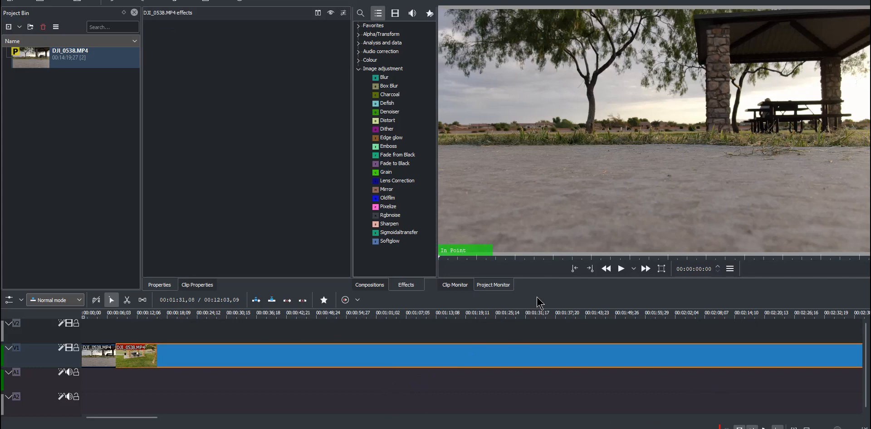
pyautogui.press('Home')
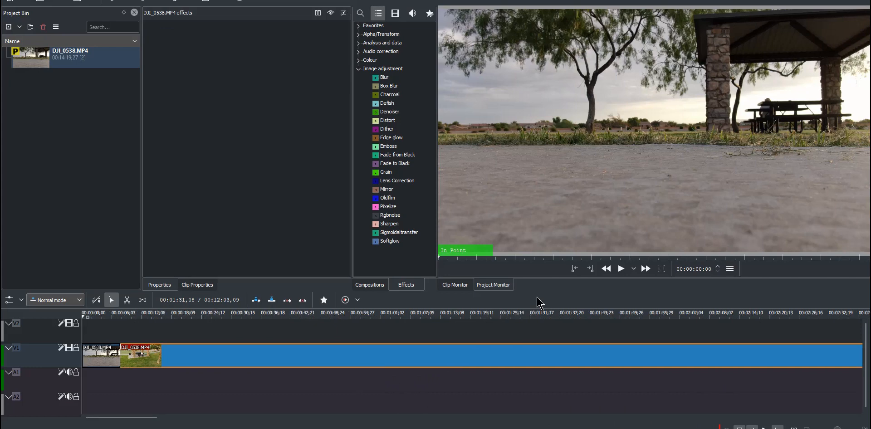
pyautogui.click(620, 270)
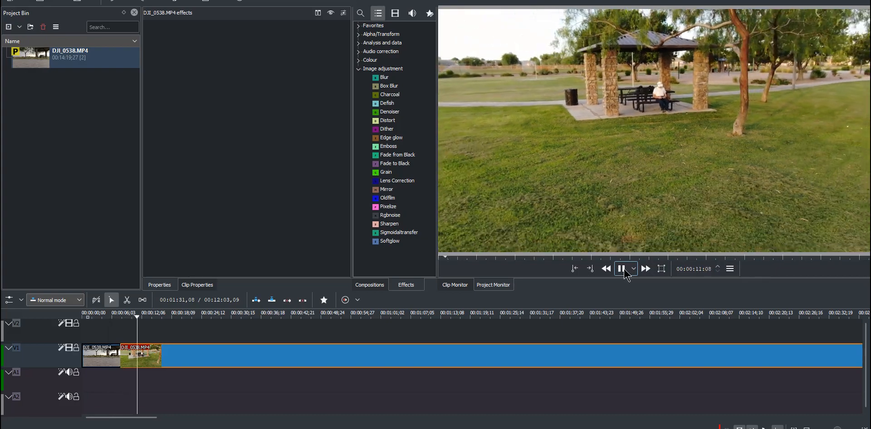
pyautogui.click(621, 269)
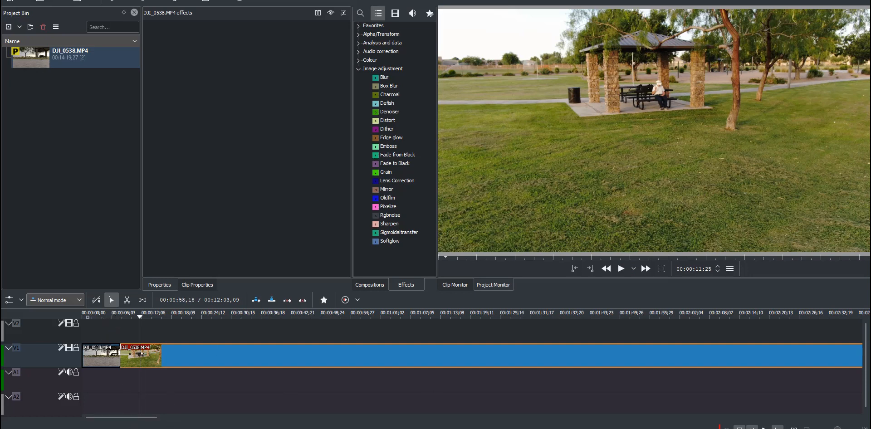
# Step: Split the first V1 clip at about 00:00:06,02 so that its ending becomes a separate short segment
pyautogui.moveTo(837, 428); pyautogui.dragTo(844, 428)
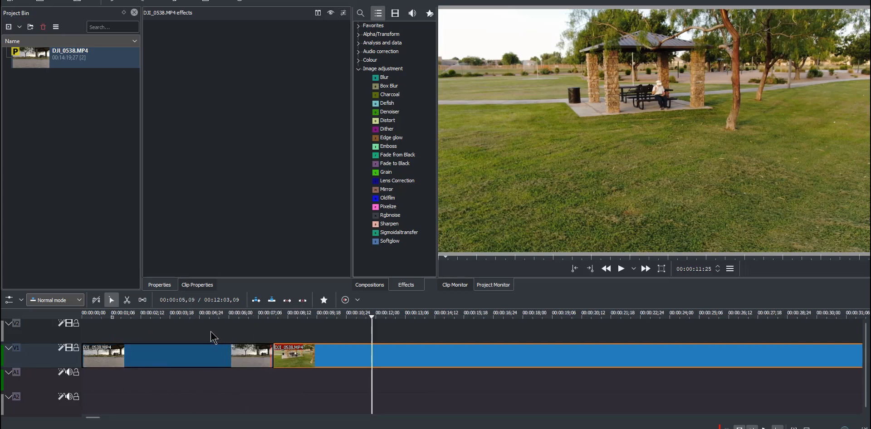
pyautogui.click(126, 300)
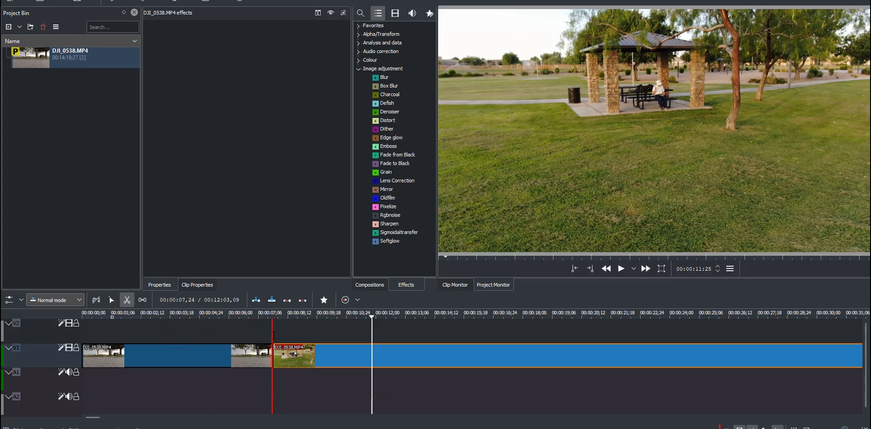
pyautogui.click(231, 359)
pyautogui.click(231, 358)
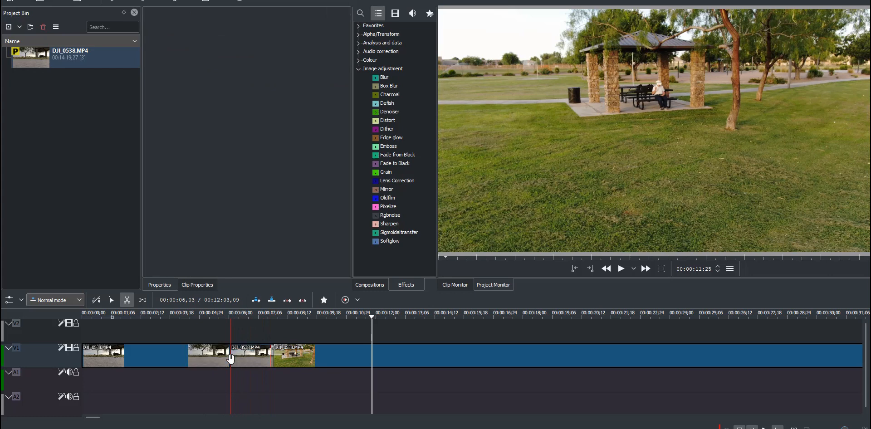
# Step: Add the Transform effect to the short V1 segment just before the second scene
pyautogui.click(111, 300)
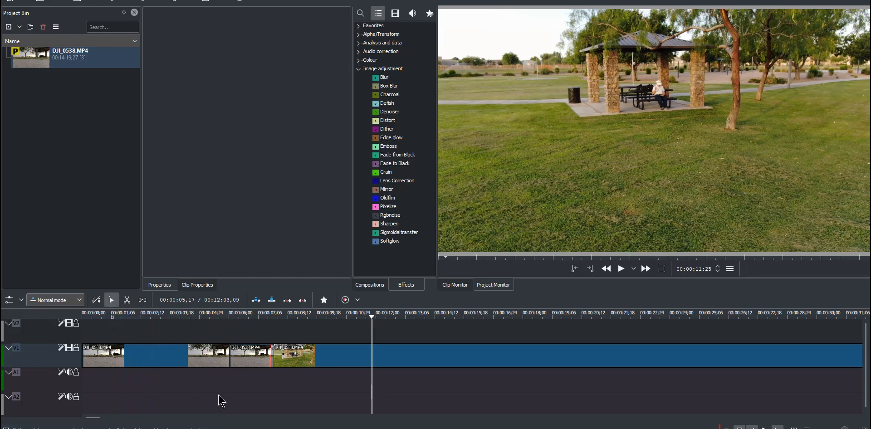
pyautogui.click(247, 357)
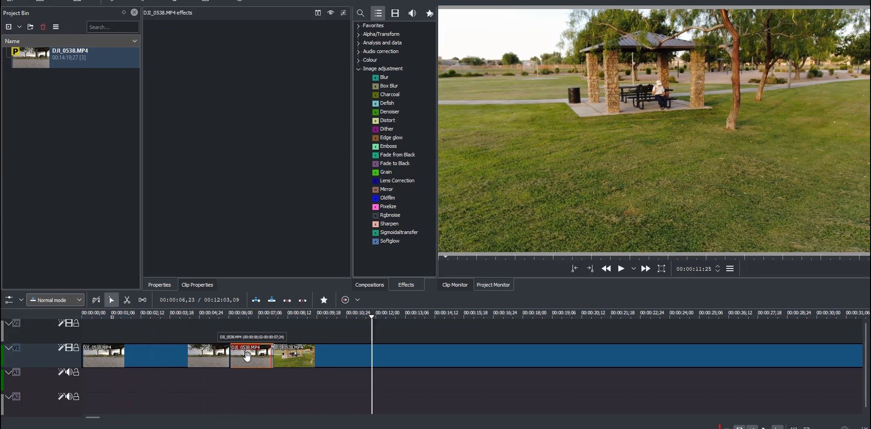
pyautogui.rightClick(247, 356)
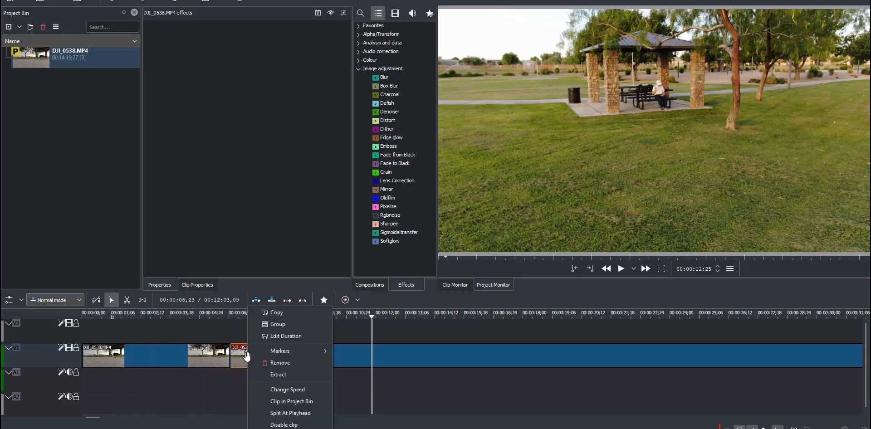
pyautogui.moveTo(291, 428)
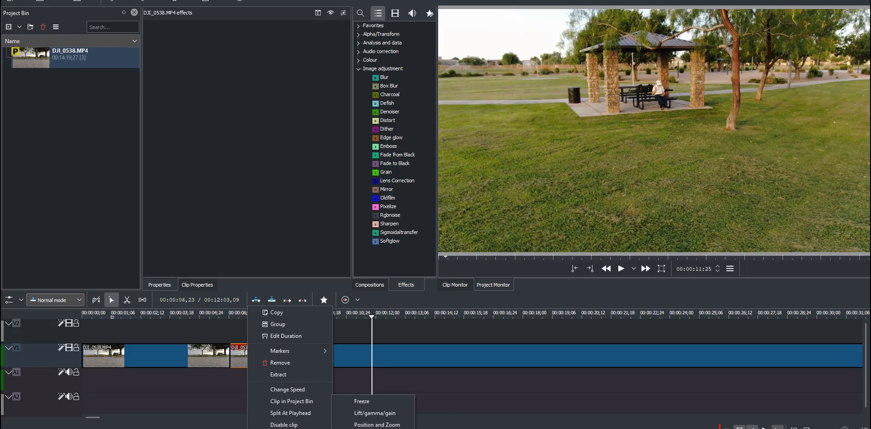
pyautogui.click(367, 428)
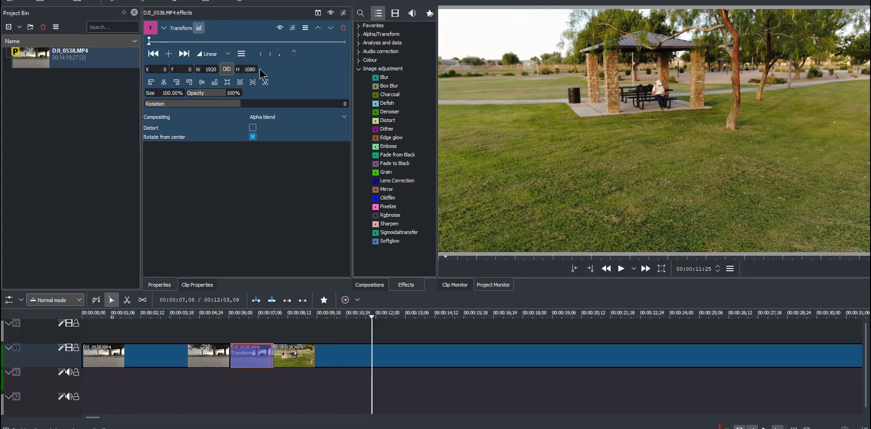
# Step: Move the Transform segment up to V2 and shift the last V1 clip earlier to start under it at 00:00:07,11
pyautogui.click(260, 316)
pyautogui.moveTo(261, 316); pyautogui.dragTo(262, 316)
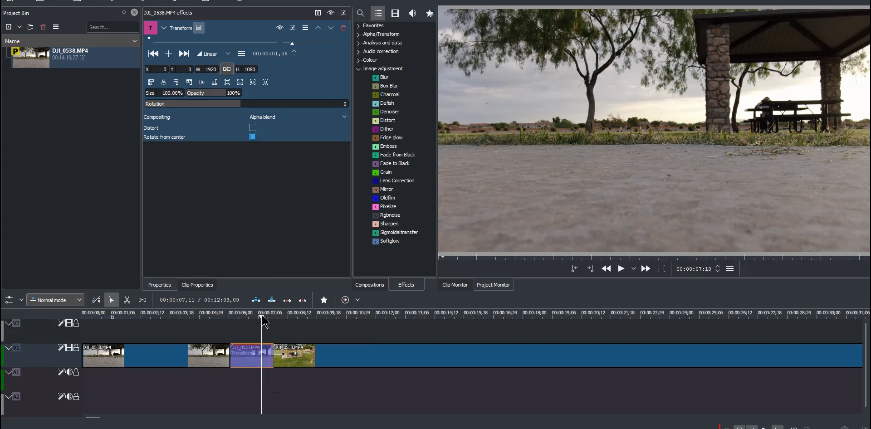
pyautogui.moveTo(262, 317); pyautogui.dragTo(263, 317)
pyautogui.moveTo(253, 359); pyautogui.dragTo(252, 338)
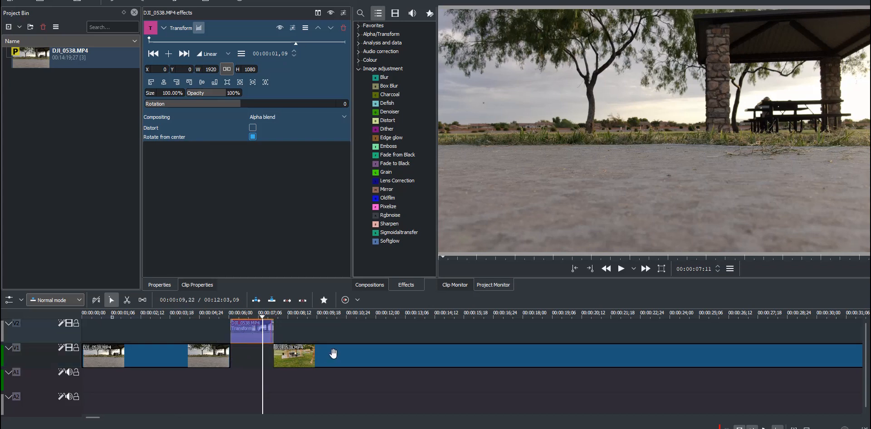
pyautogui.moveTo(389, 358); pyautogui.dragTo(376, 360)
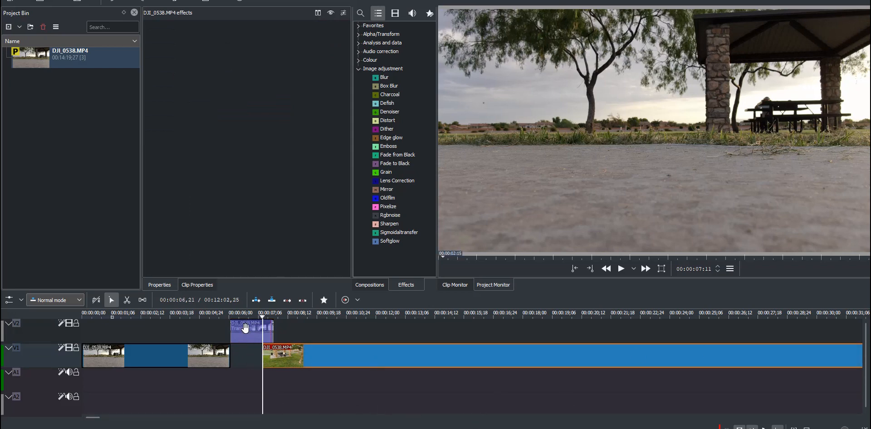
# Step: Add a keyframe at 00:00:01,09 to the V2 clip's Transform effect, where the overlap with the V1 clip begins
pyautogui.click(245, 328)
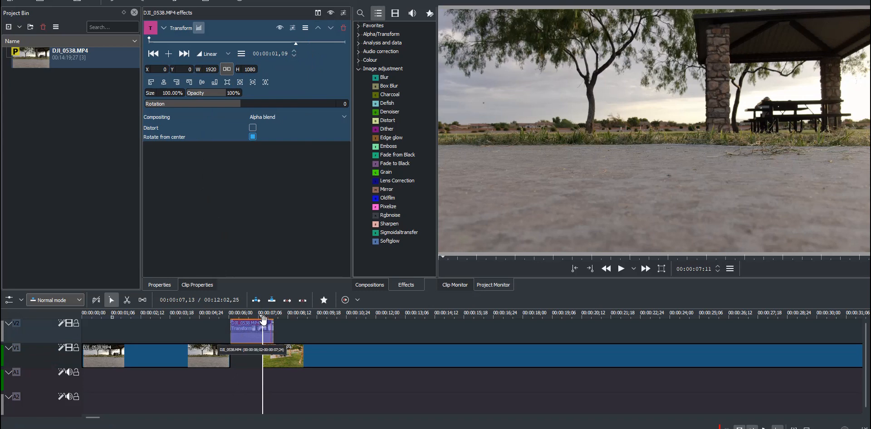
pyautogui.moveTo(264, 321)
pyautogui.mouseDown()
pyautogui.moveTo(244, 319)
pyautogui.moveTo(262, 325)
pyautogui.mouseUp()
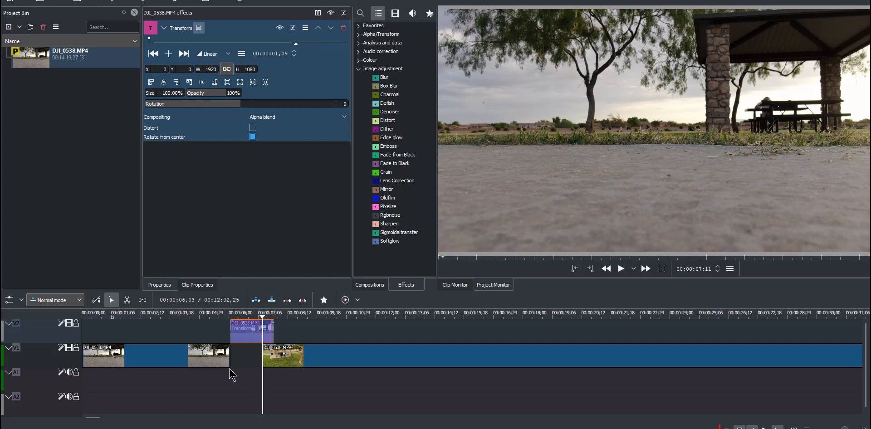
pyautogui.click(168, 54)
# Step: Add a keyframe at 00:00:01,22, the end of the V2 clip's Transform effect, and set its opacity to 0%
pyautogui.click(343, 42)
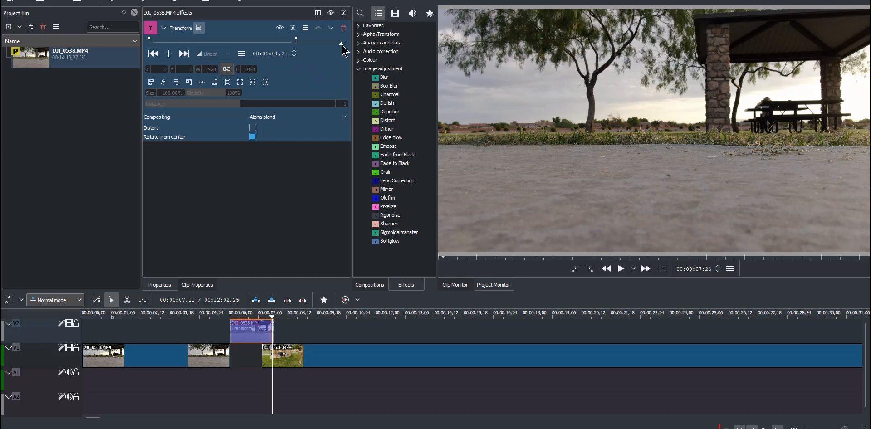
pyautogui.moveTo(340, 45); pyautogui.dragTo(360, 47)
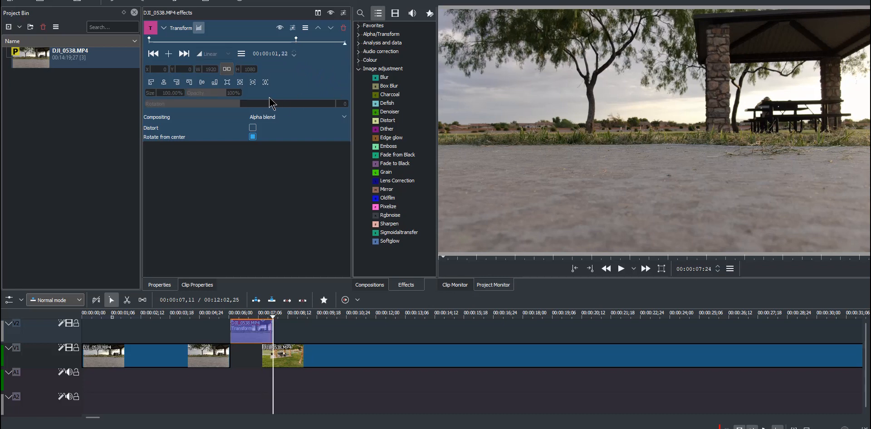
pyautogui.click(172, 55)
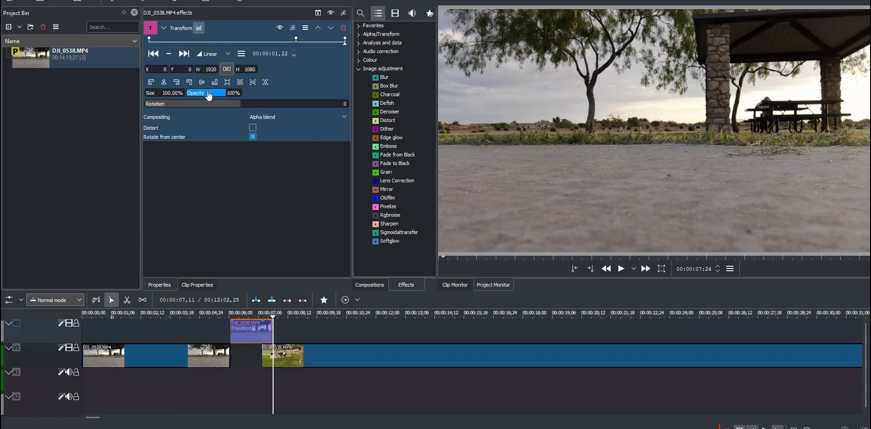
pyautogui.click(208, 93)
pyautogui.moveTo(207, 93); pyautogui.dragTo(191, 97)
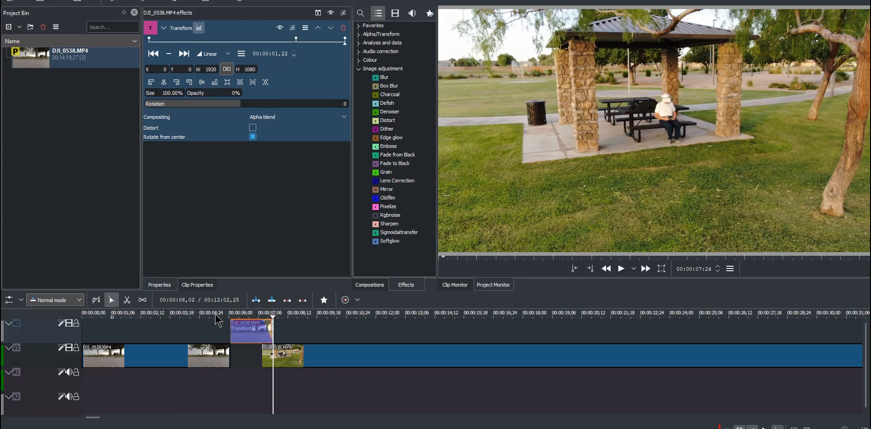
# Step: Play back the timeline from about 00:00:04,16 through the fade between the two scenes
pyautogui.click(193, 317)
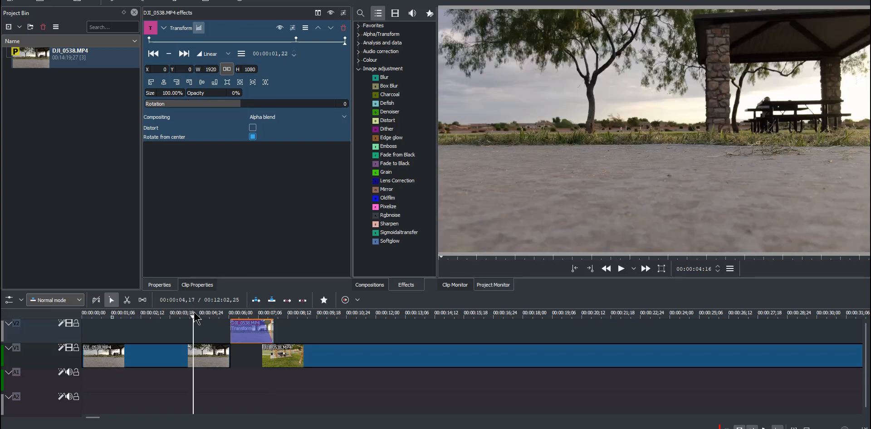
pyautogui.click(621, 271)
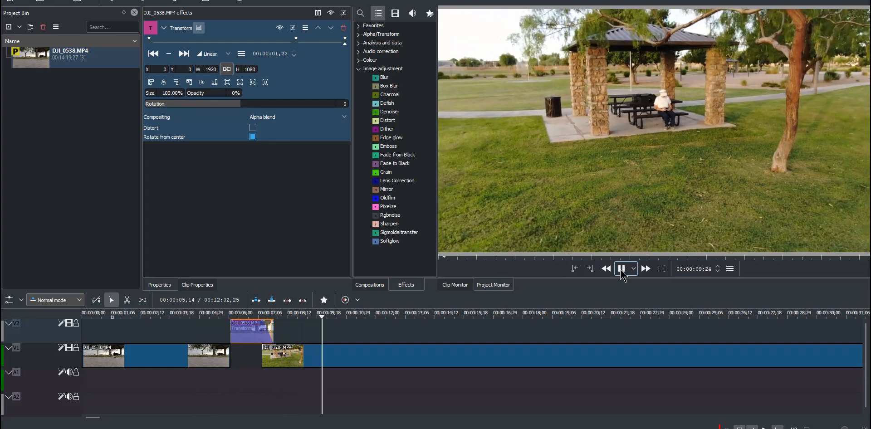
pyautogui.click(621, 269)
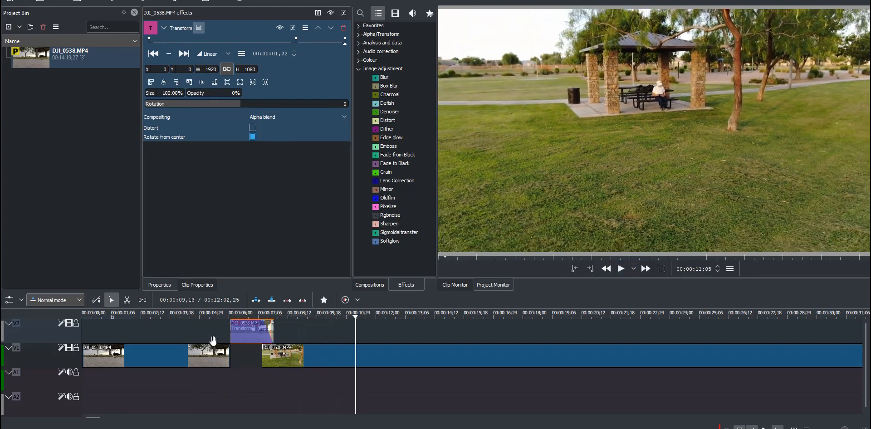
# Step: Shift the last V1 clip about 11 frames earlier and move the V2 clip's middle Transform keyframe earlier toward the new overlap start
pyautogui.moveTo(409, 359); pyautogui.dragTo(400, 361)
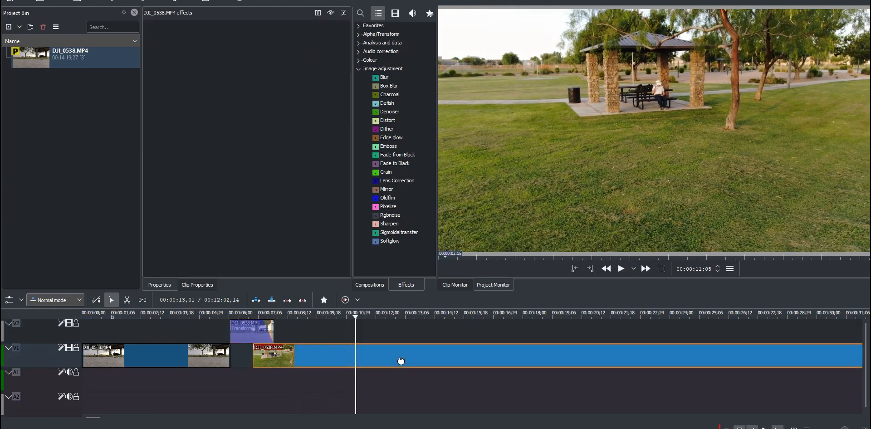
pyautogui.click(259, 332)
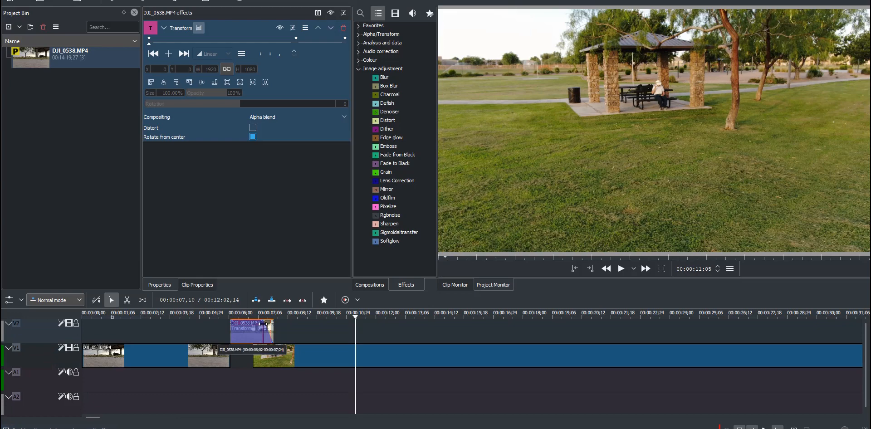
pyautogui.moveTo(261, 318); pyautogui.dragTo(257, 319)
# Step: Replay the timeline from about 00:00:04,25 to check the longer fade into the second scene
pyautogui.click(200, 315)
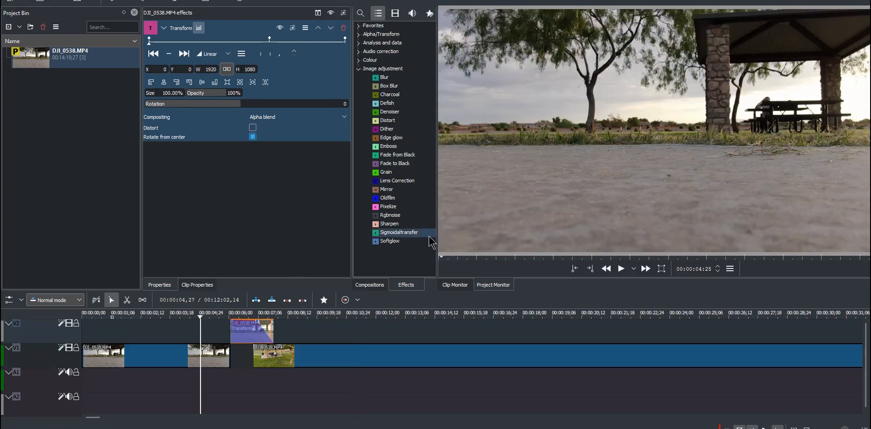
pyautogui.click(621, 269)
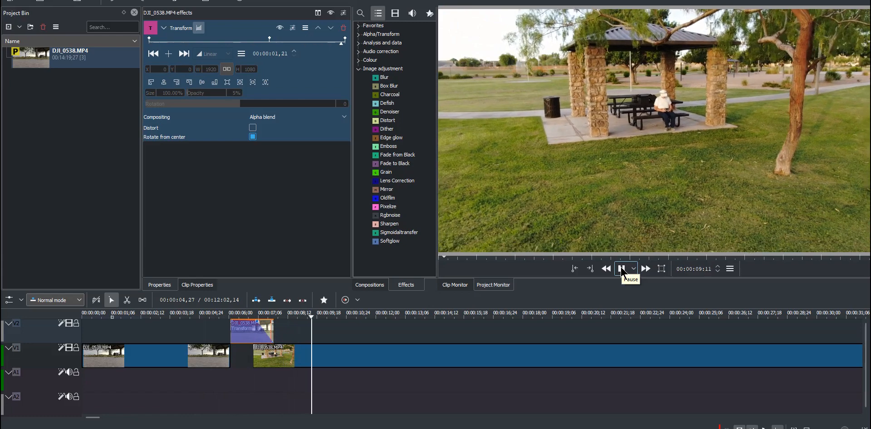
pyautogui.click(620, 269)
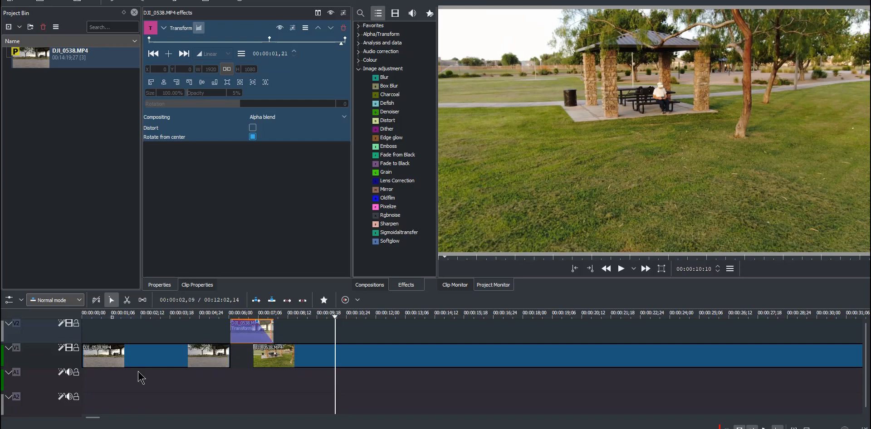
# Step: Move the first V1 clip up to V2 in front of the Transform segment and insert a new video track under V1
pyautogui.click(147, 353)
pyautogui.moveTo(147, 346); pyautogui.dragTo(147, 341)
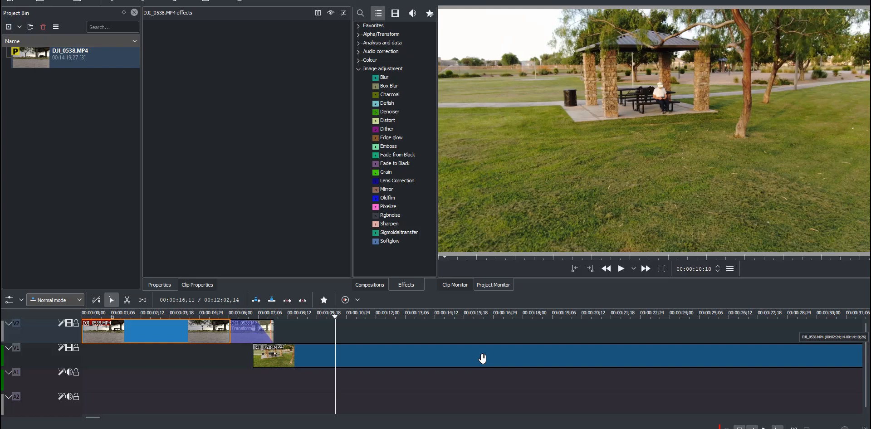
pyautogui.click(32, 350)
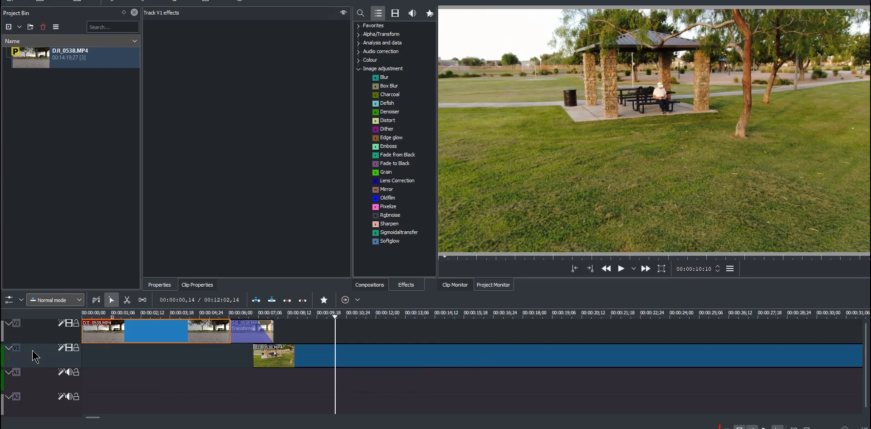
pyautogui.rightClick(33, 357)
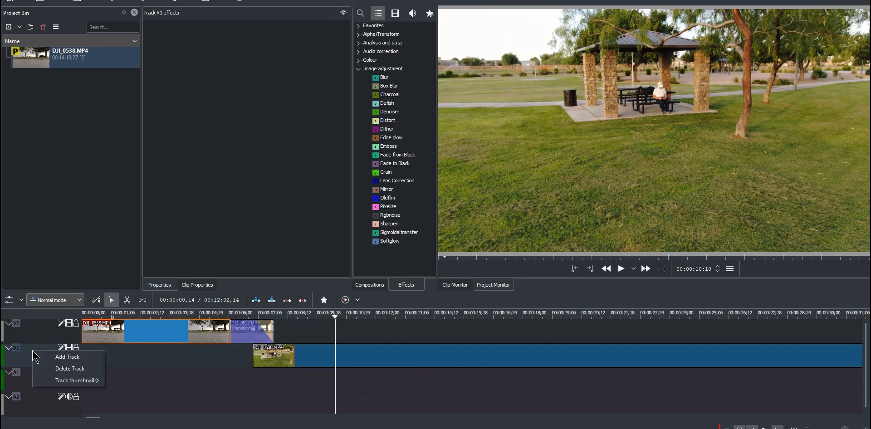
pyautogui.click(64, 358)
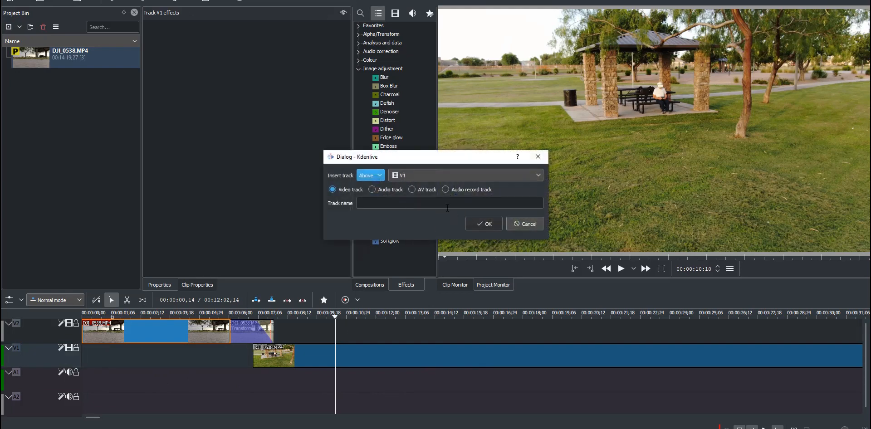
pyautogui.click(380, 176)
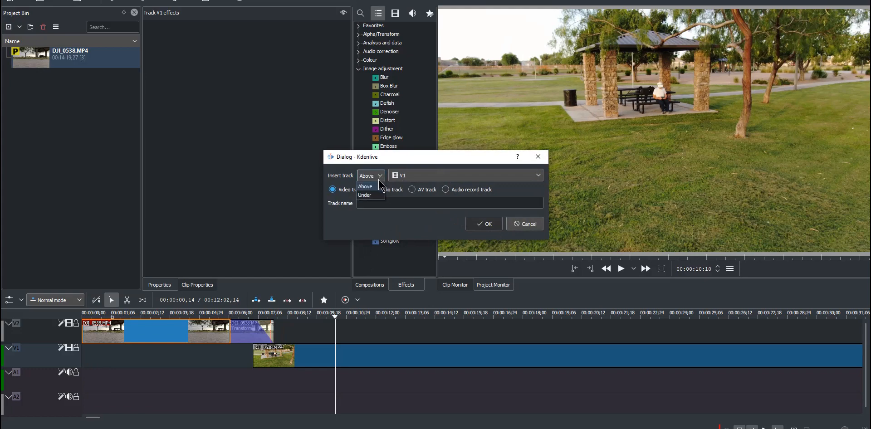
pyautogui.click(376, 196)
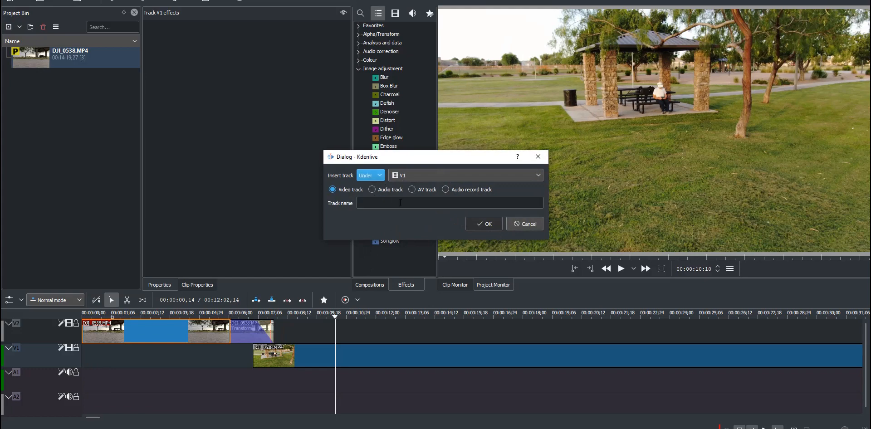
pyautogui.click(485, 224)
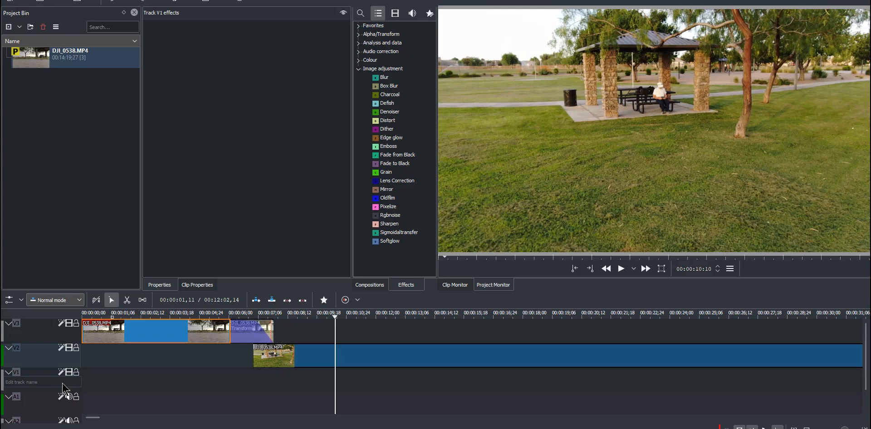
# Step: Undo the video track insertion and the move of the first clip to V2
pyautogui.hotkey('ctrl', 'z')
pyautogui.hotkey('ctrl', 'z')
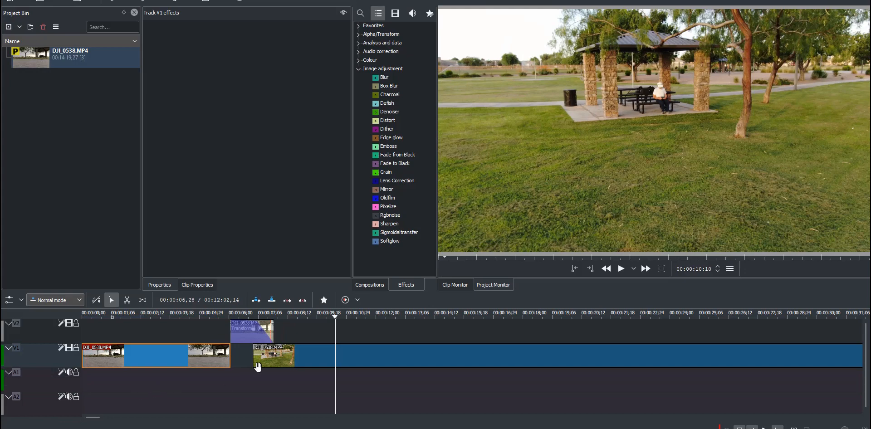
# Step: Play the aerial neighbourhood footage in the last V1 clip from about 00:01:05 to look for a cut point
pyautogui.click(525, 313)
pyautogui.click(531, 353)
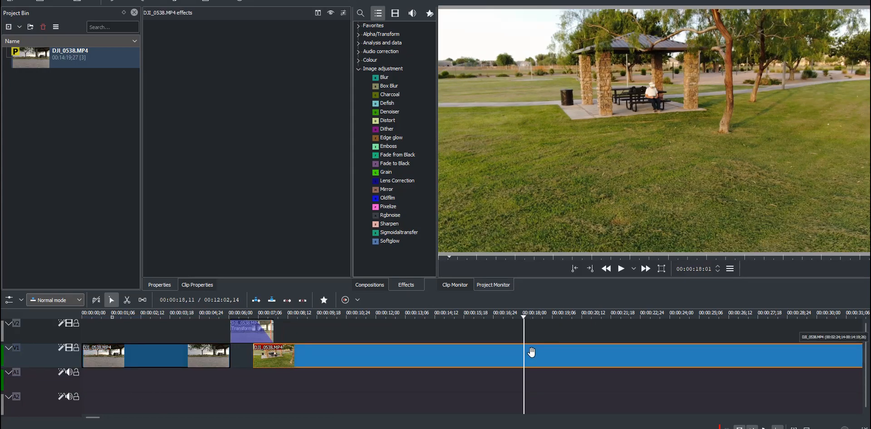
pyautogui.moveTo(844, 428); pyautogui.dragTo(839, 428)
pyautogui.click(560, 316)
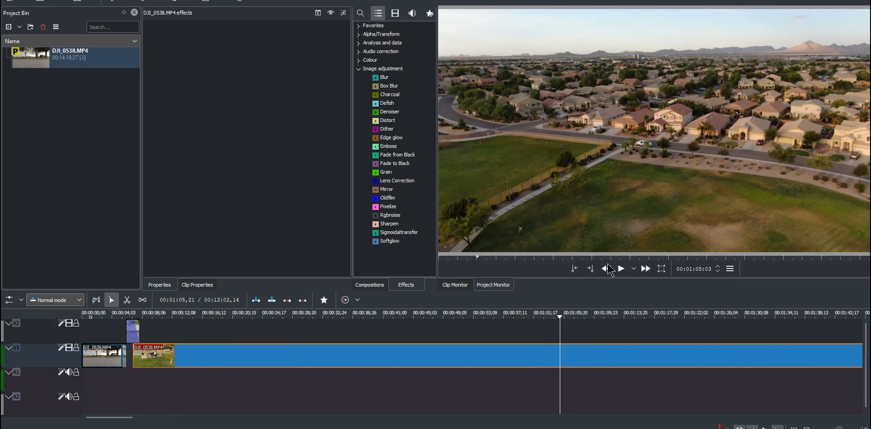
pyautogui.click(622, 272)
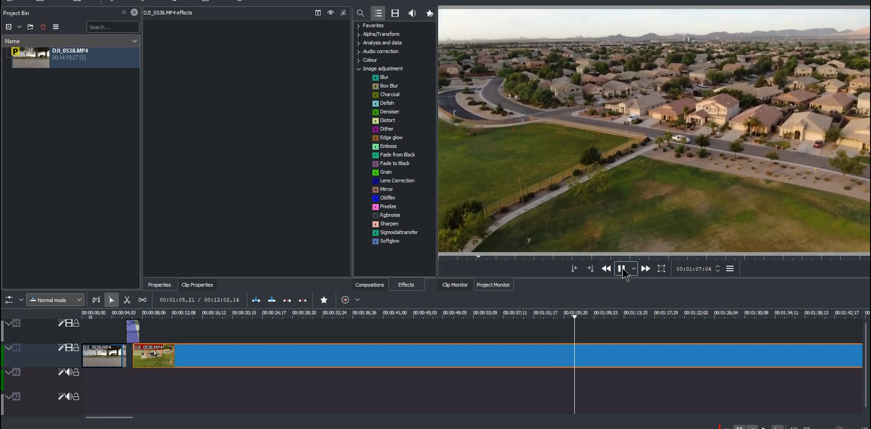
pyautogui.click(622, 269)
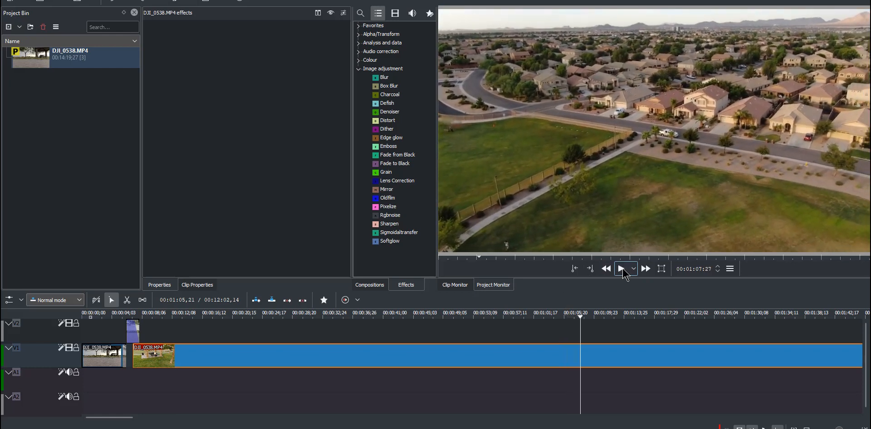
# Step: Split the last V1 clip at 00:00:59,24 and again at about 00:00:55,26 to isolate a short segment
pyautogui.click(522, 317)
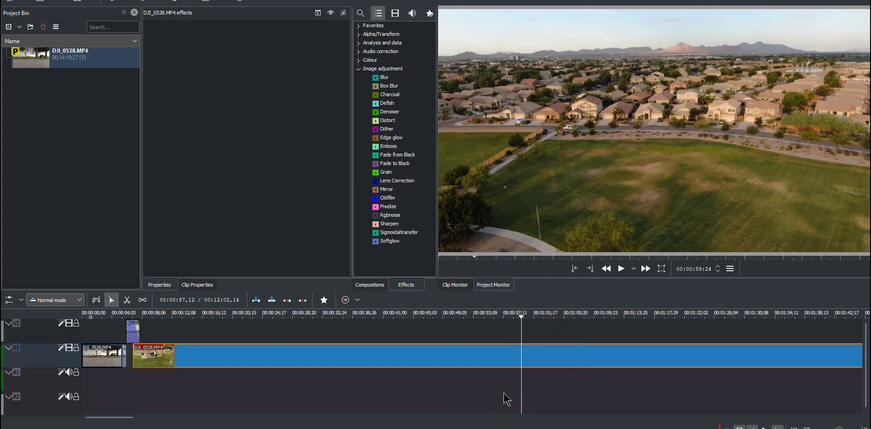
pyautogui.click(127, 300)
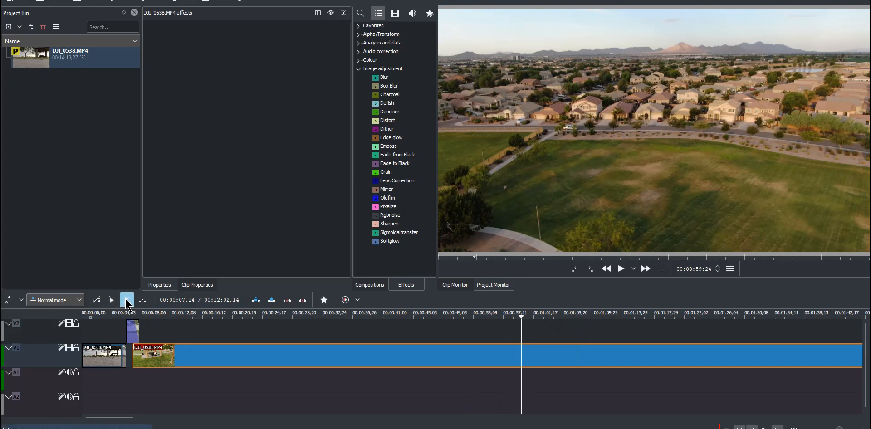
pyautogui.click(520, 358)
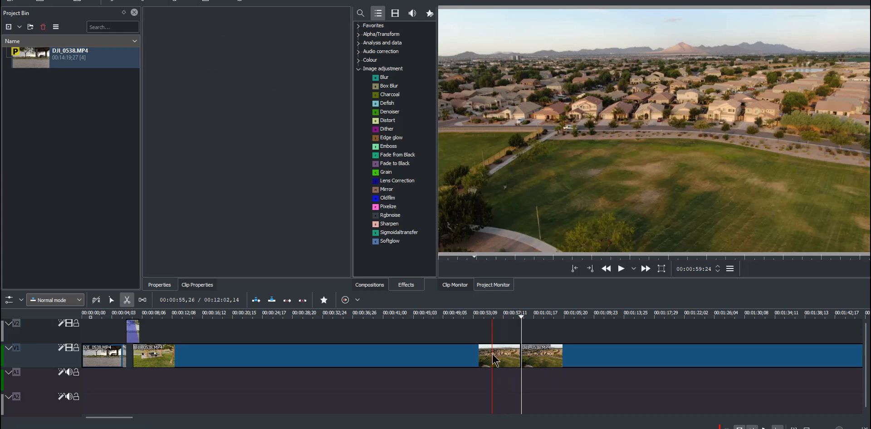
pyautogui.click(492, 356)
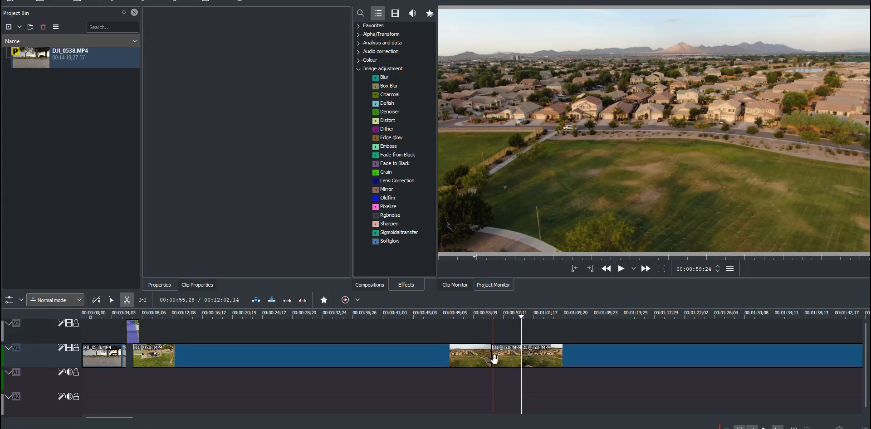
pyautogui.click(113, 301)
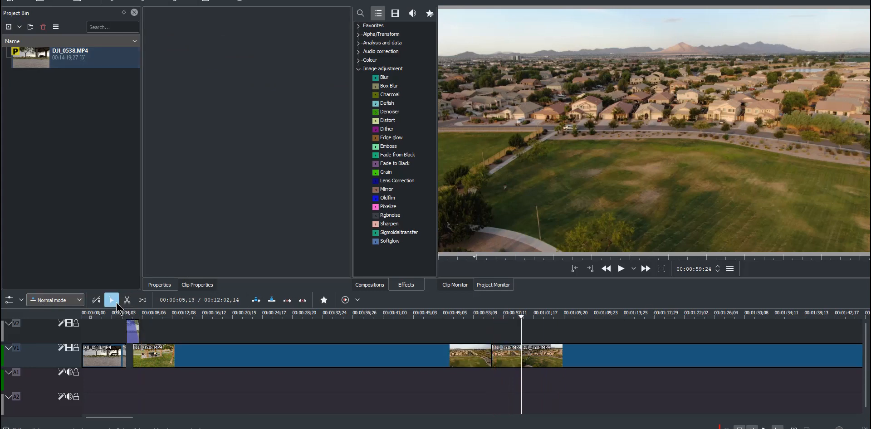
# Step: Split the last V1 clip again at 00:01:32,14, at the close view of the houses
pyautogui.click(760, 316)
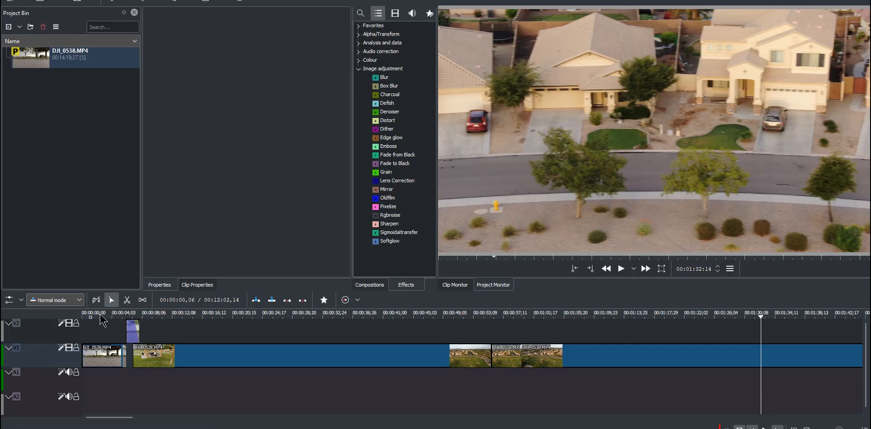
pyautogui.click(125, 301)
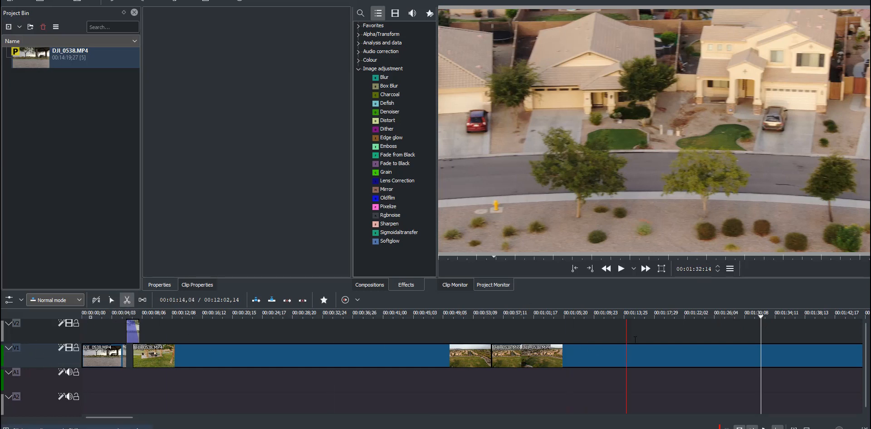
pyautogui.click(761, 357)
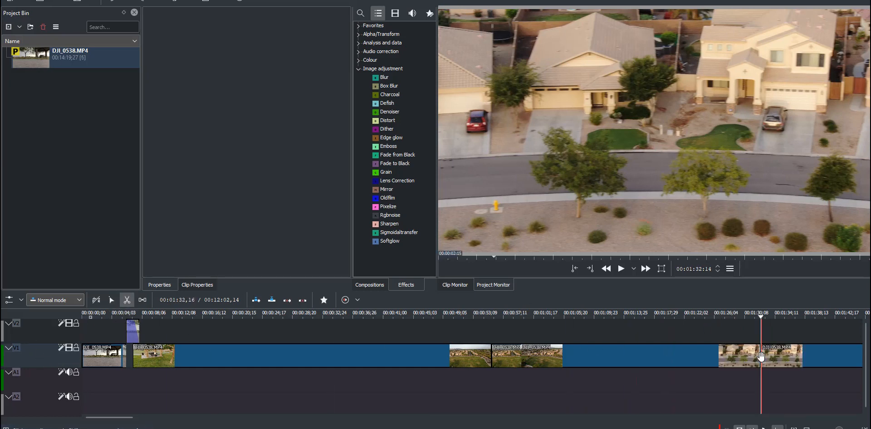
pyautogui.click(111, 300)
# Step: Delete the V1 segment between 00:00:59,24 and 00:01:32,14 and move the remaining last clip earlier to close the gap
pyautogui.click(602, 358)
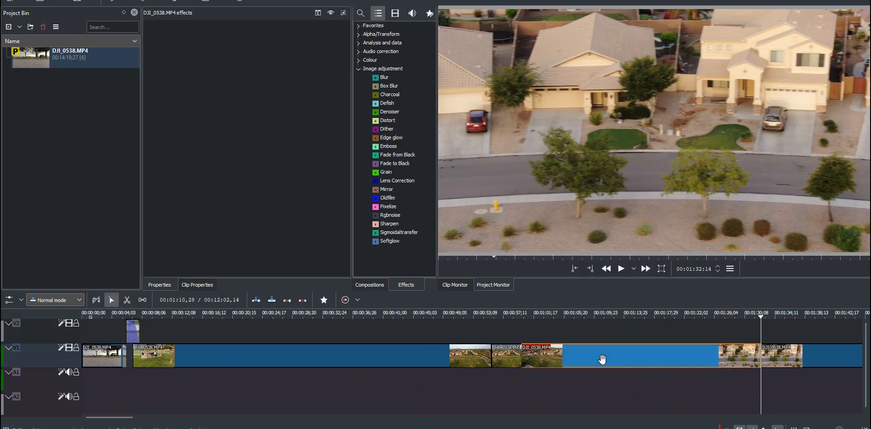
pyautogui.rightClick(646, 362)
pyautogui.click(658, 362)
pyautogui.moveTo(841, 360); pyautogui.dragTo(595, 383)
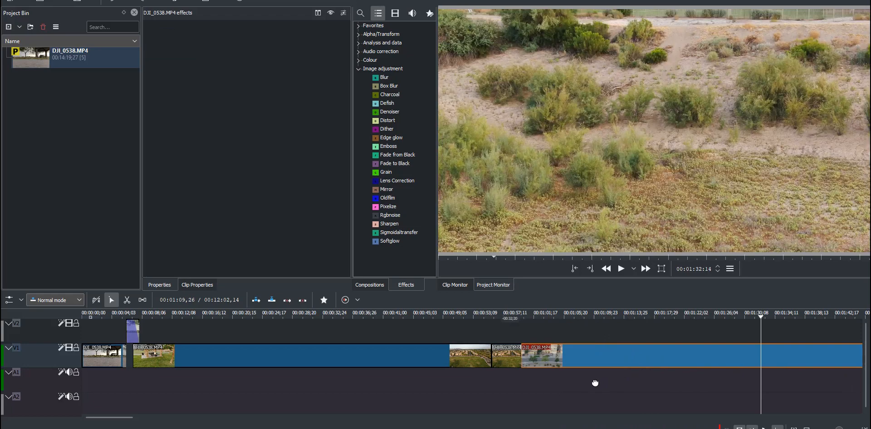
# Step: Move the short segment at about 00:00:56 from V1 up to V2 and shift the last V1 clip one second earlier to overlap its end
pyautogui.click(501, 358)
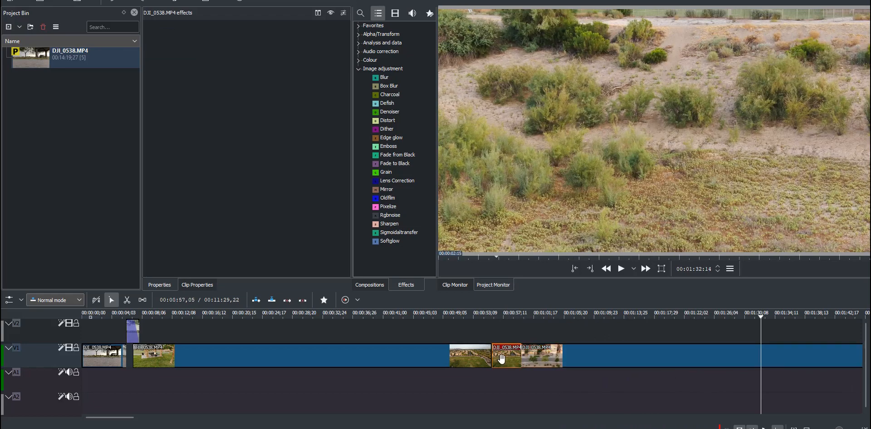
pyautogui.moveTo(501, 356); pyautogui.dragTo(505, 332)
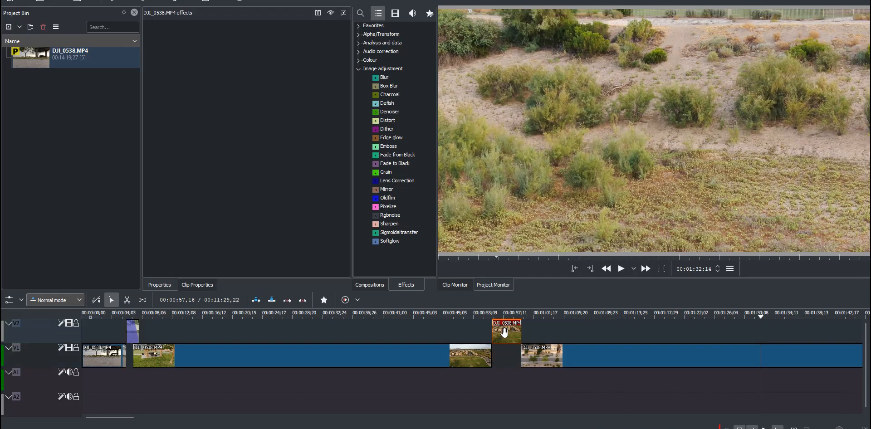
pyautogui.moveTo(628, 358); pyautogui.dragTo(621, 361)
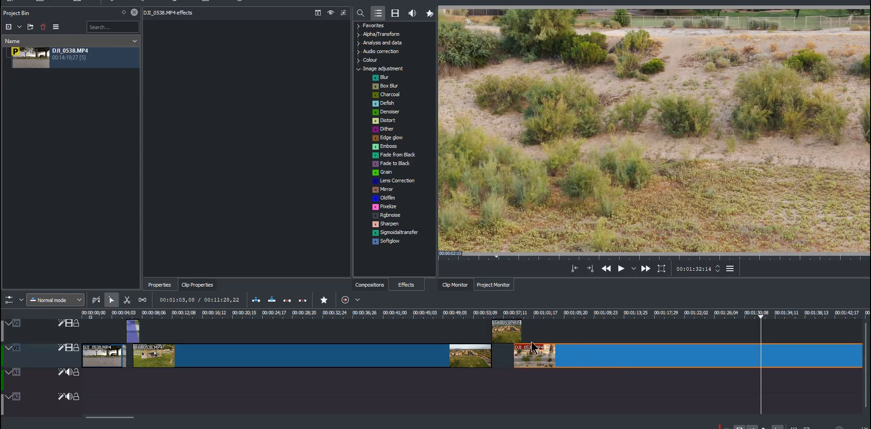
# Step: Apply a Transform effect to the second V2 clip and add a keyframe at 00:00:02,27, where the overlap with the last V1 clip begins
pyautogui.click(505, 332)
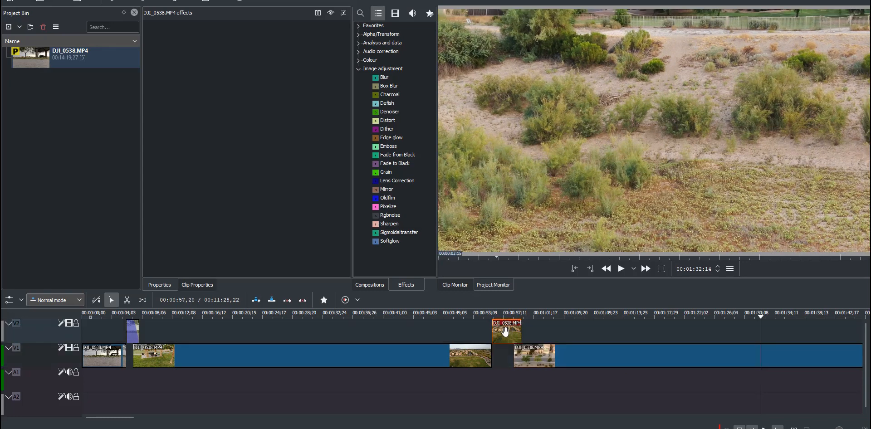
pyautogui.rightClick(505, 332)
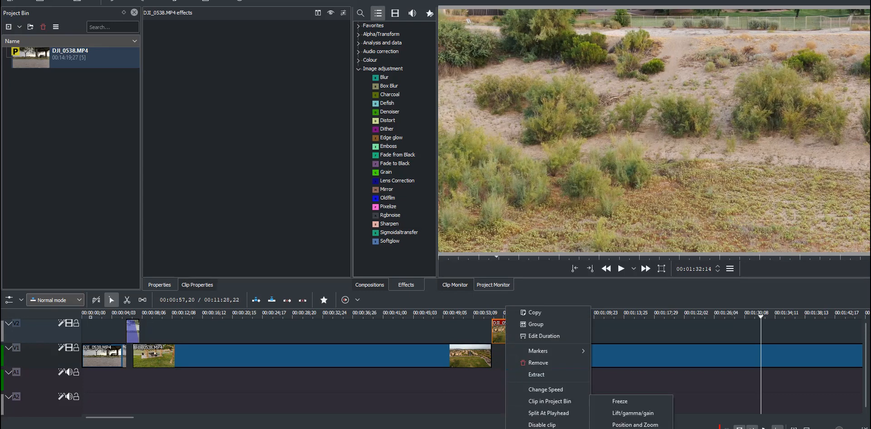
pyautogui.click(635, 425)
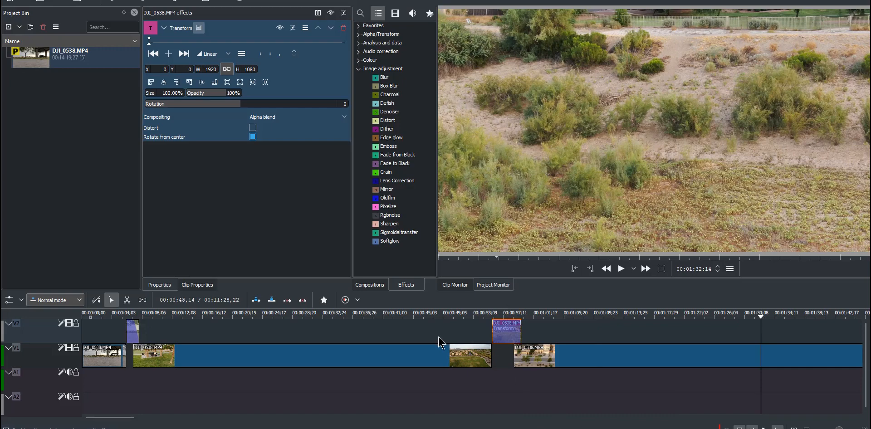
pyautogui.click(513, 315)
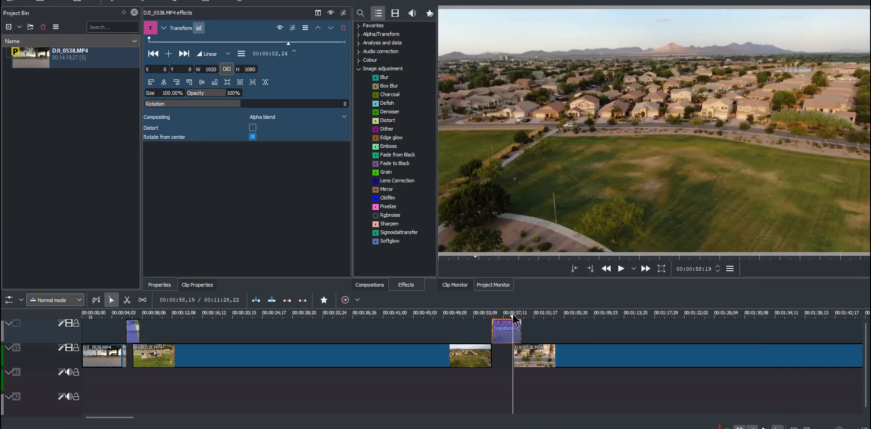
pyautogui.moveTo(513, 315); pyautogui.dragTo(514, 316)
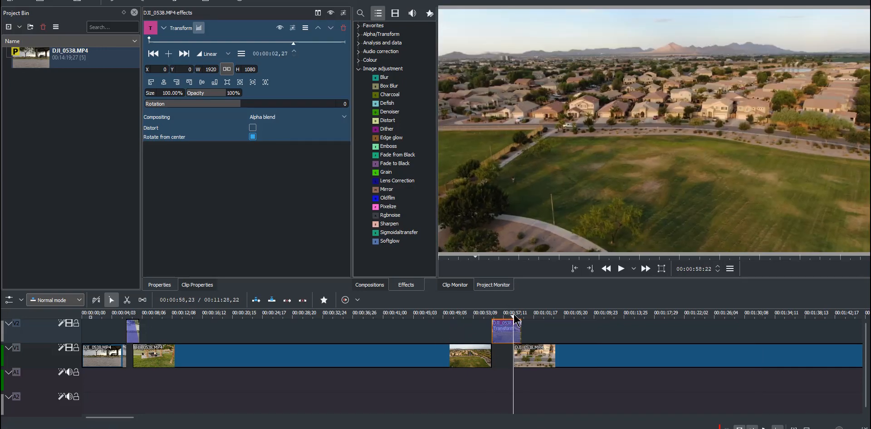
pyautogui.click(171, 56)
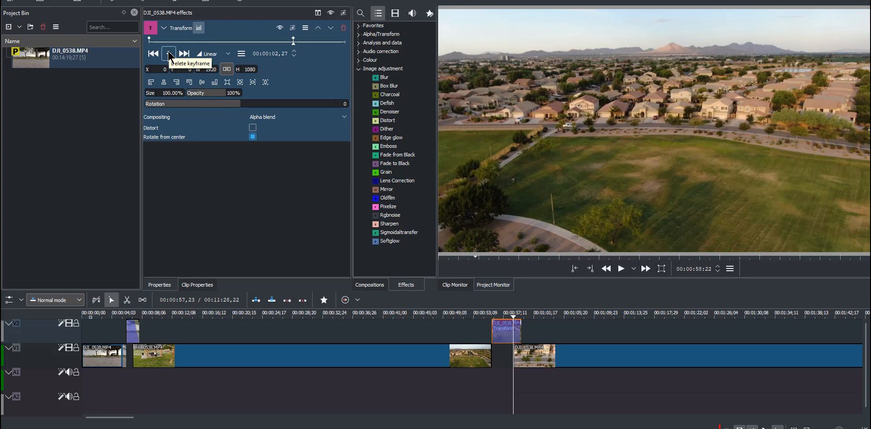
# Step: Add a Transform keyframe at the V2 clip's end, 00:00:03,28, and set its opacity to 0%
pyautogui.click(338, 43)
pyautogui.click(345, 42)
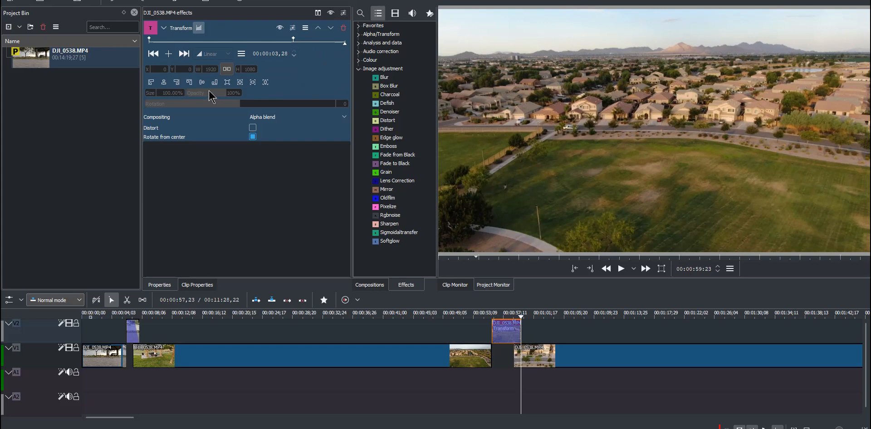
pyautogui.click(168, 53)
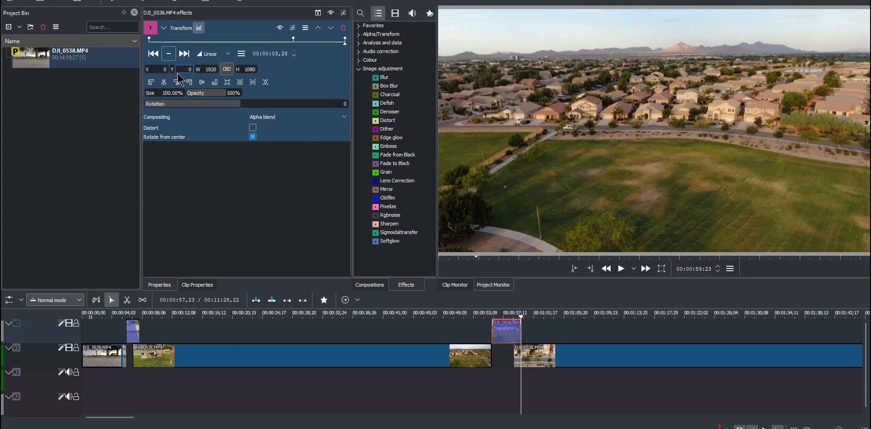
pyautogui.moveTo(211, 94); pyautogui.dragTo(177, 104)
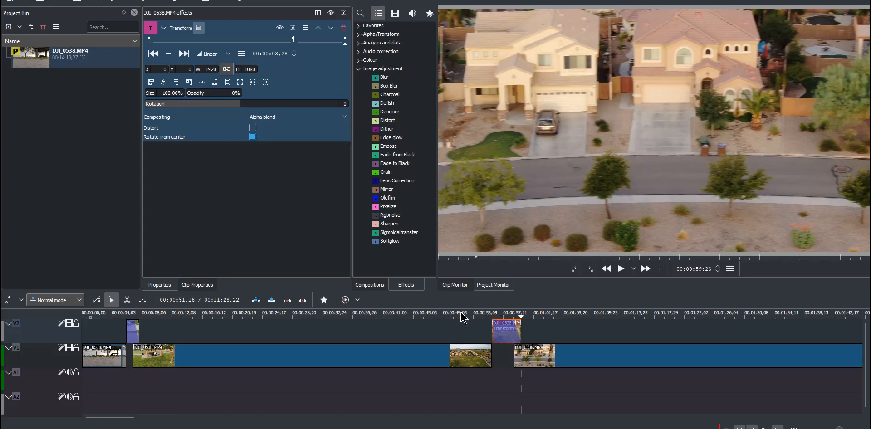
# Step: Play the timeline from about 00:00:51 through the overlap to check the new opacity fade
pyautogui.click(463, 316)
pyautogui.click(621, 269)
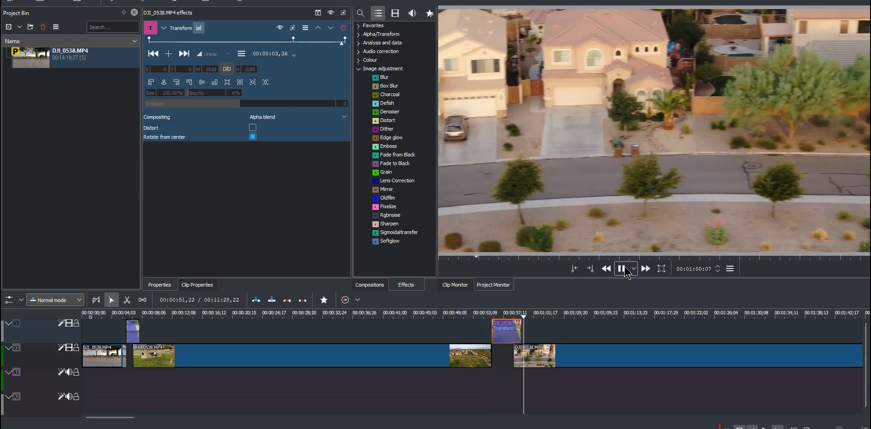
pyautogui.click(621, 269)
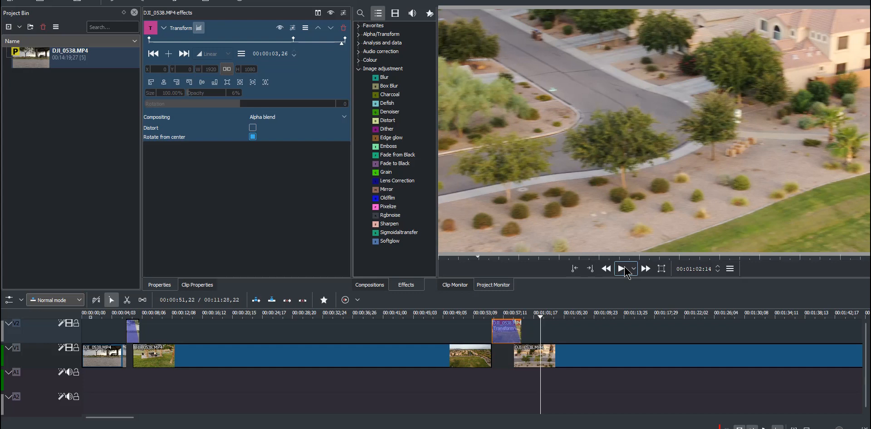